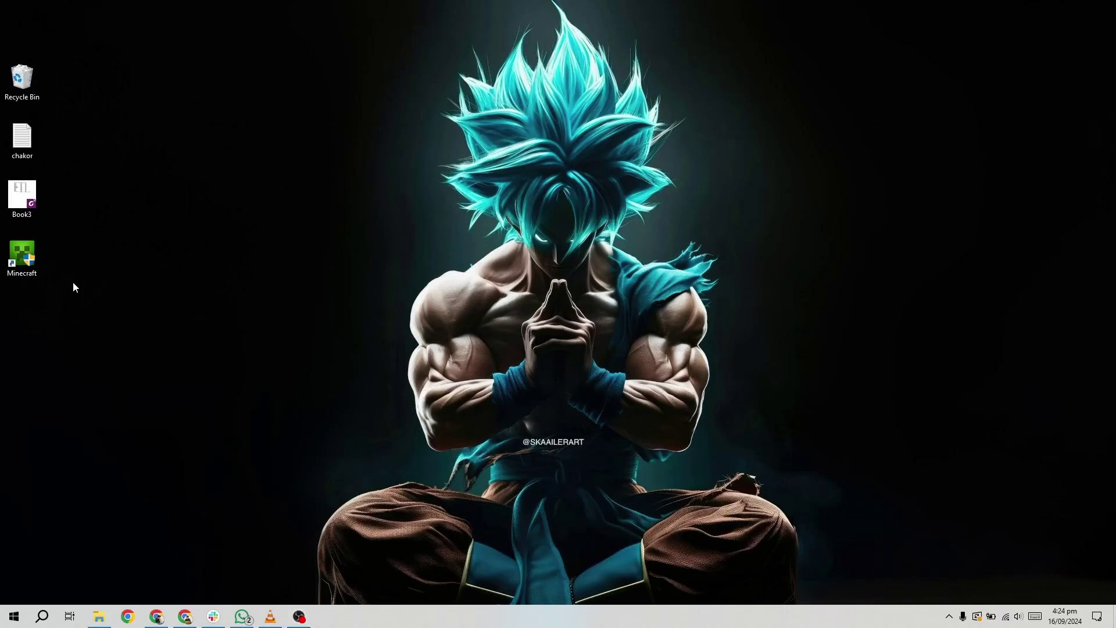
Move the Minecraft shortcut onto the desktop, then search Start for 'minecraft'.
drag(32, 250, 220, 247)
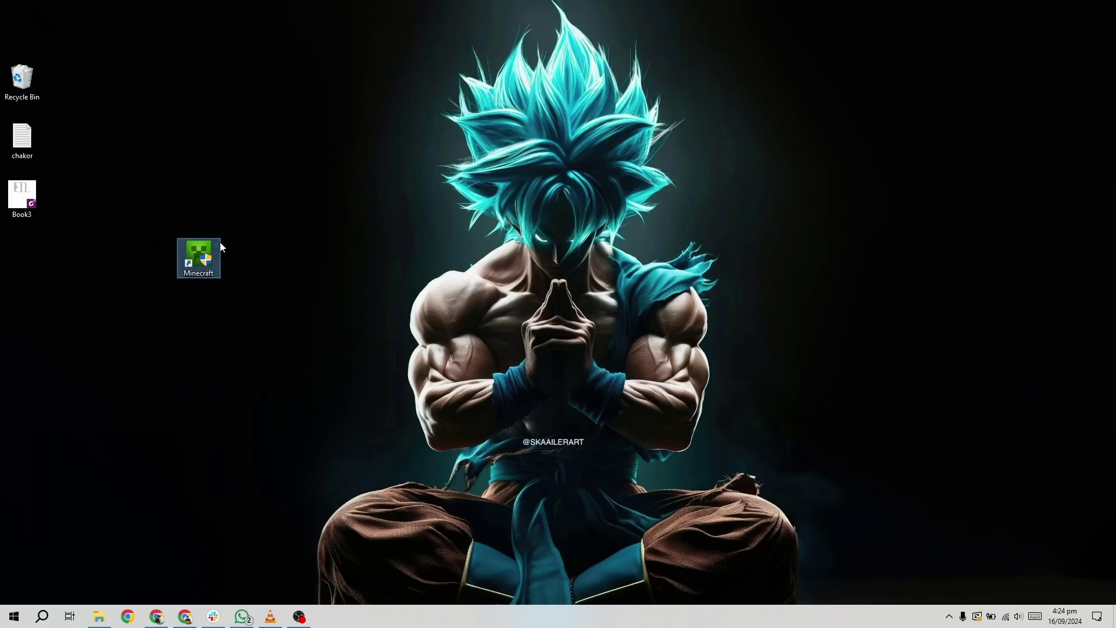
click(103, 191)
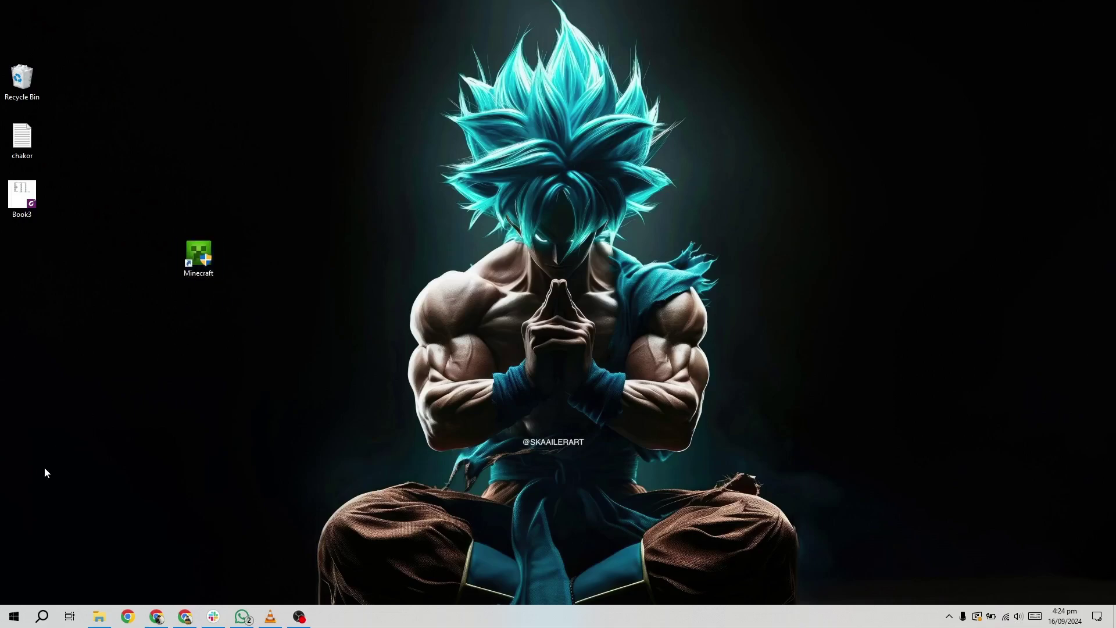
click(13, 615)
text(mine)
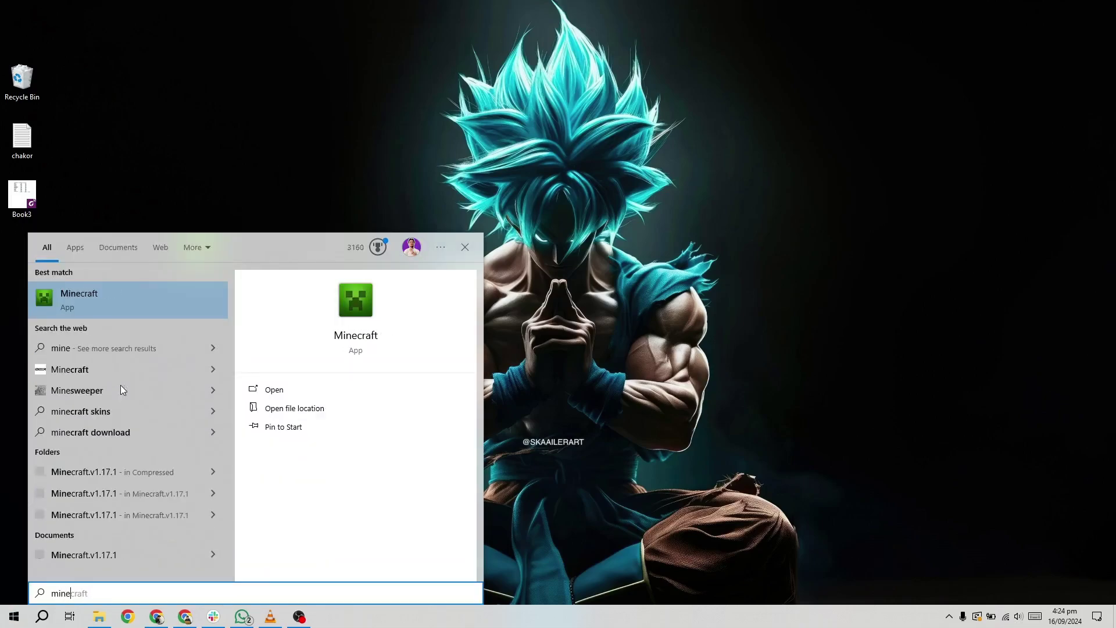
text(craft)
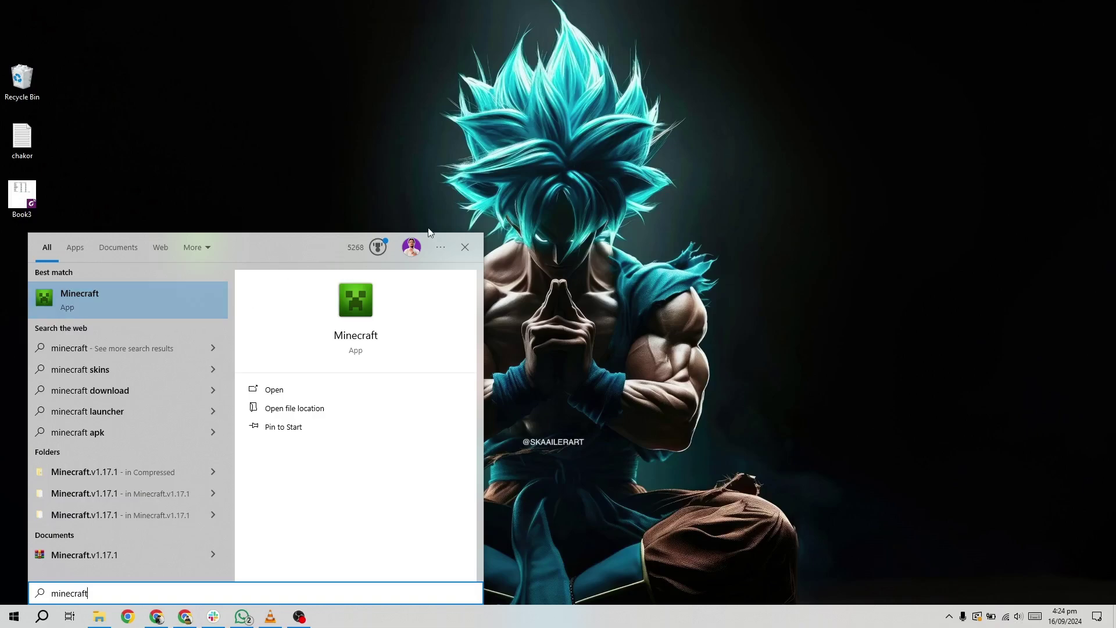
Close search, put the Minecraft shortcut back below Book3, and center the Run prompt.
click(515, 238)
drag(213, 239, 36, 236)
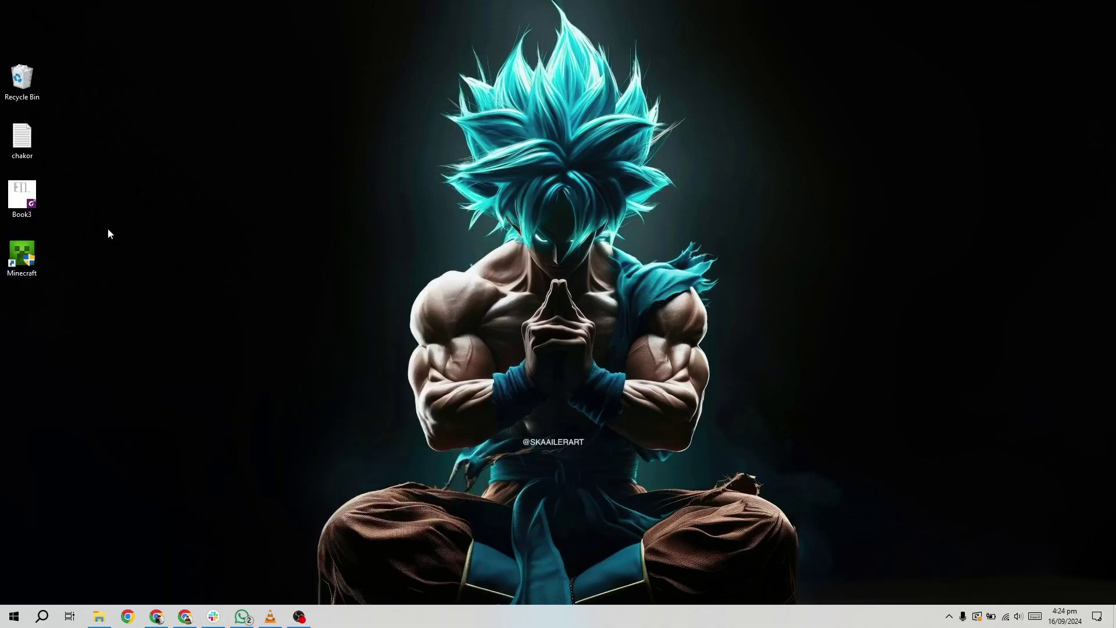
key(super+r)
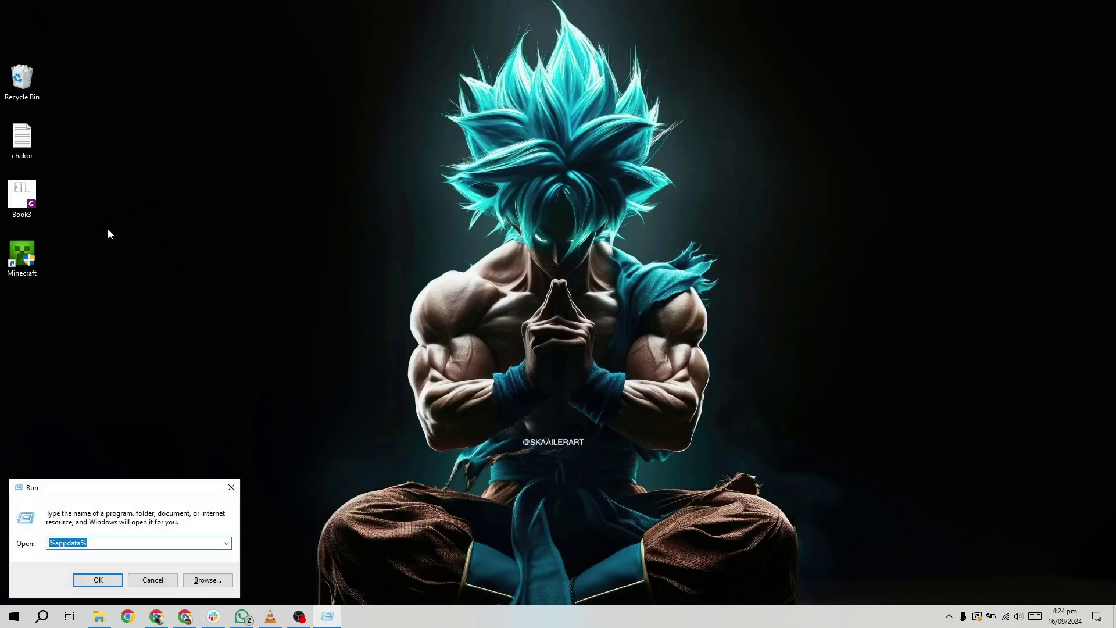
drag(131, 488, 567, 197)
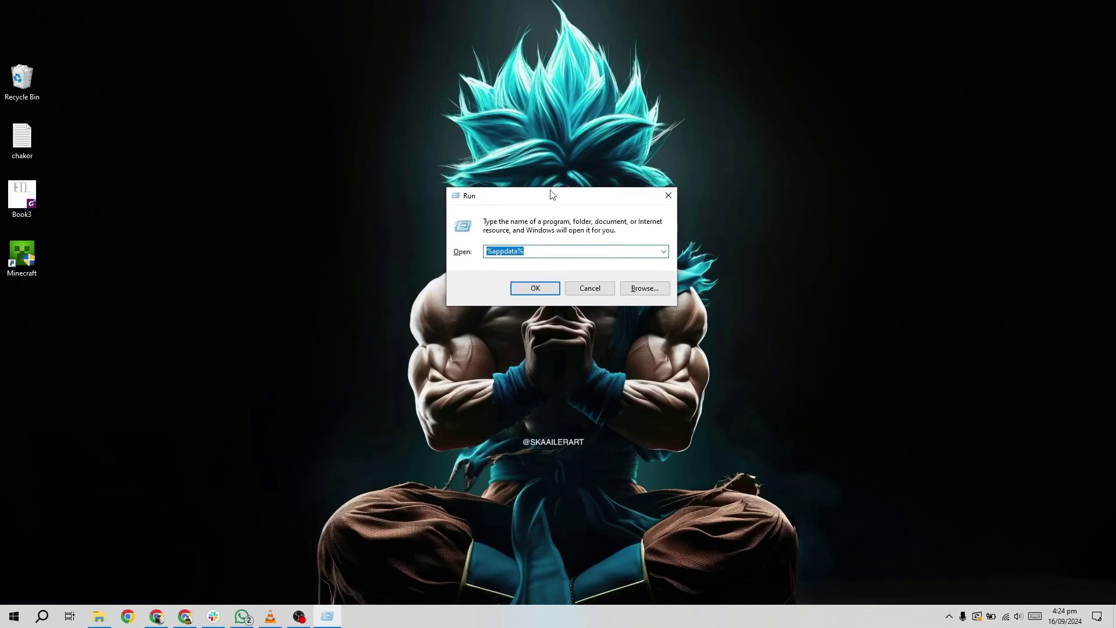
Check the %appdata% entry in the Run box's Open field.
click(557, 250)
key(shift+Home)
key(Home)
key(Right)
key(shift+Right)
key(Right)
Run %appdata% to open the Roaming folder and move the Explorer window up.
key(Return)
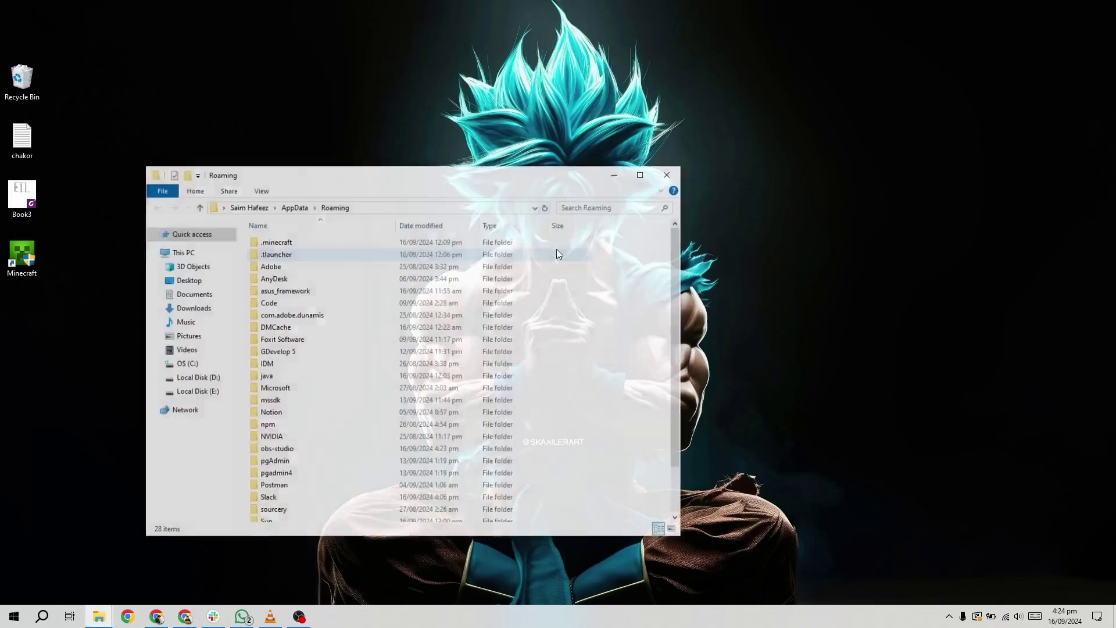
drag(491, 178, 732, 111)
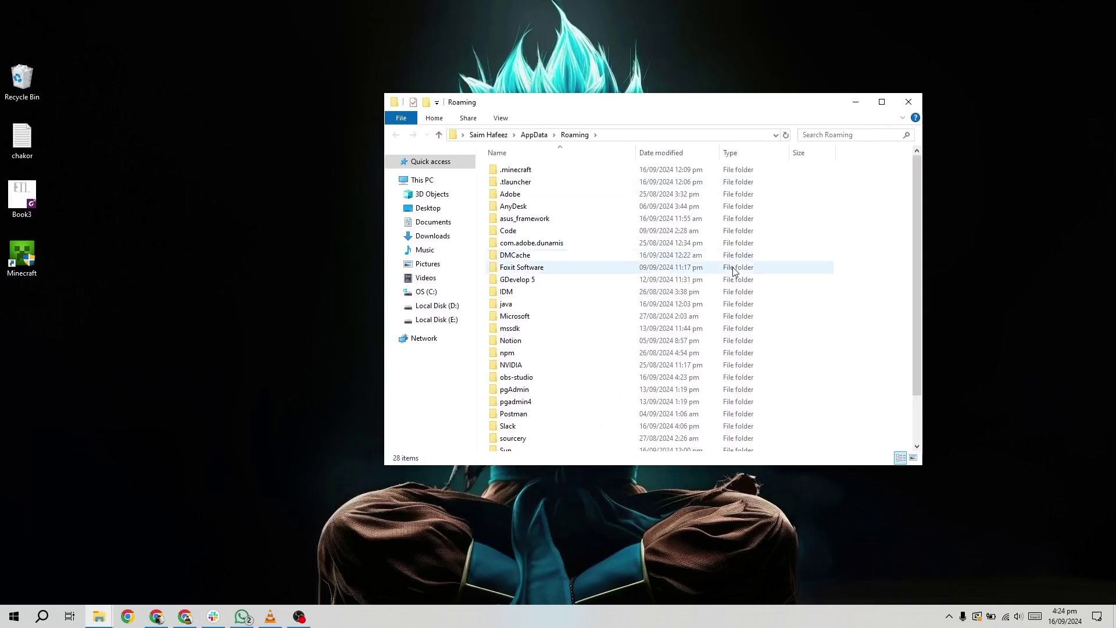
scroll(733, 266, down, 2)
scroll(733, 267, up, 2)
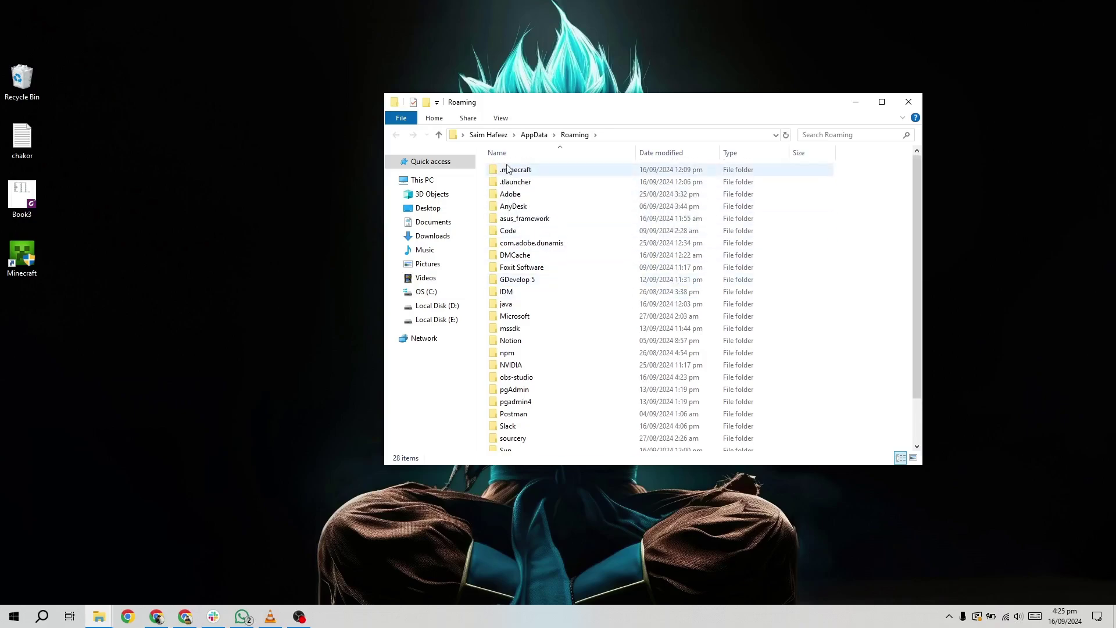
Open the .minecraft folder and select its saves folder.
click(530, 170)
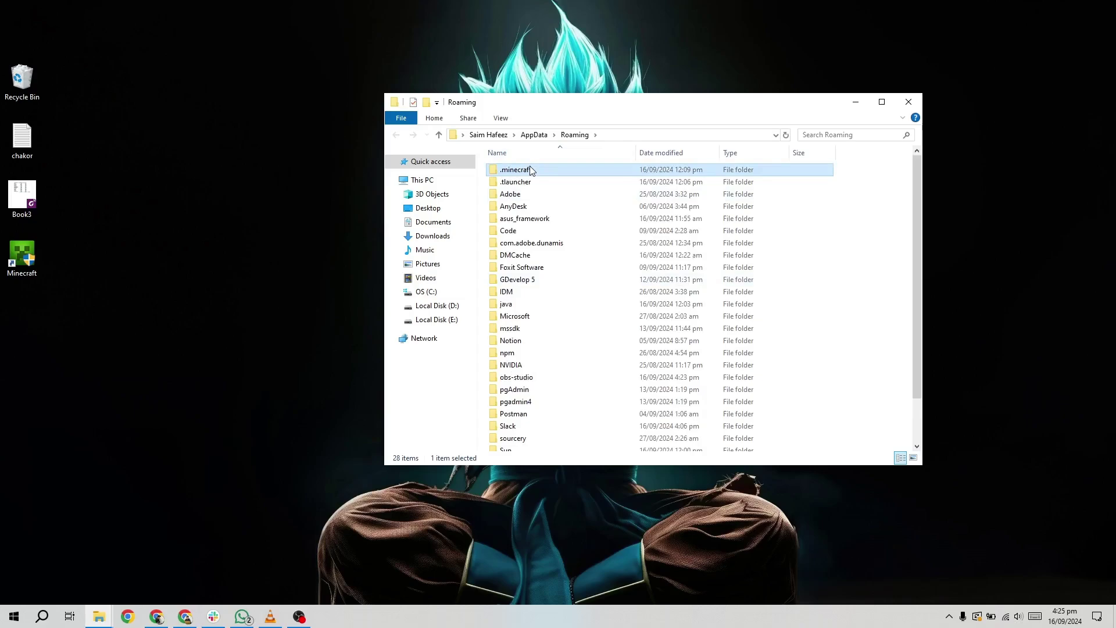
double_click(564, 169)
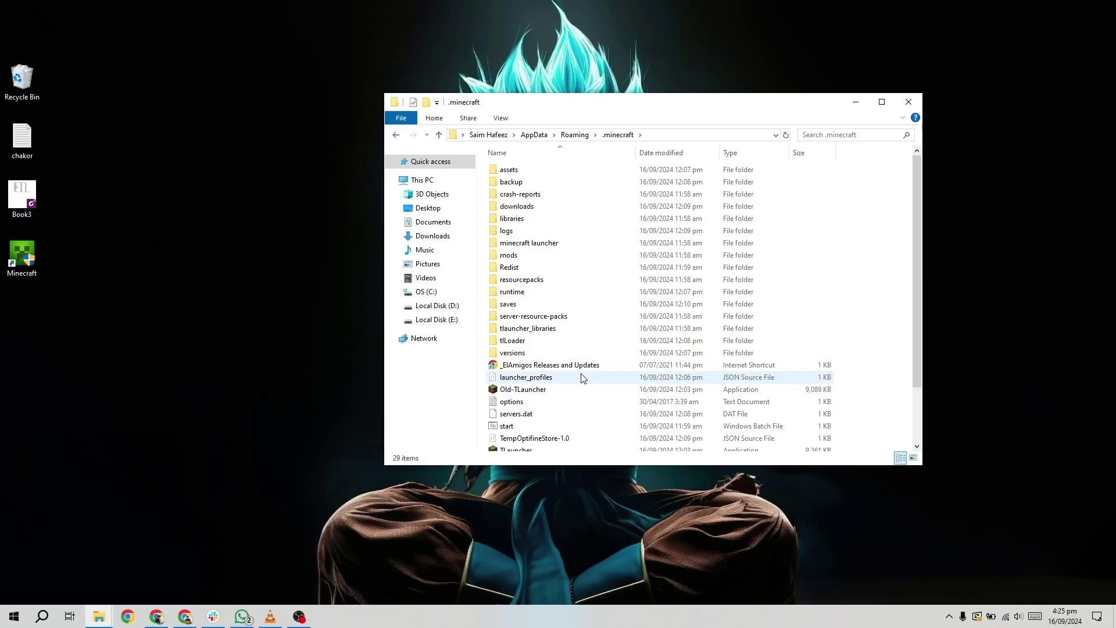
scroll(852, 324, down, 2)
scroll(855, 324, up, 2)
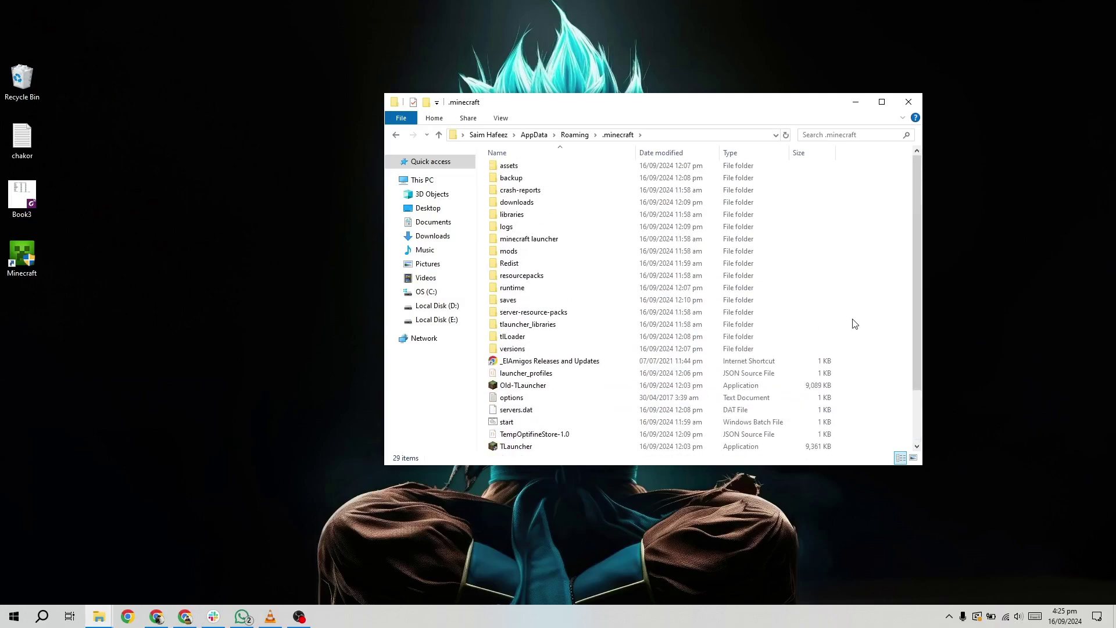
scroll(854, 323, up, 1)
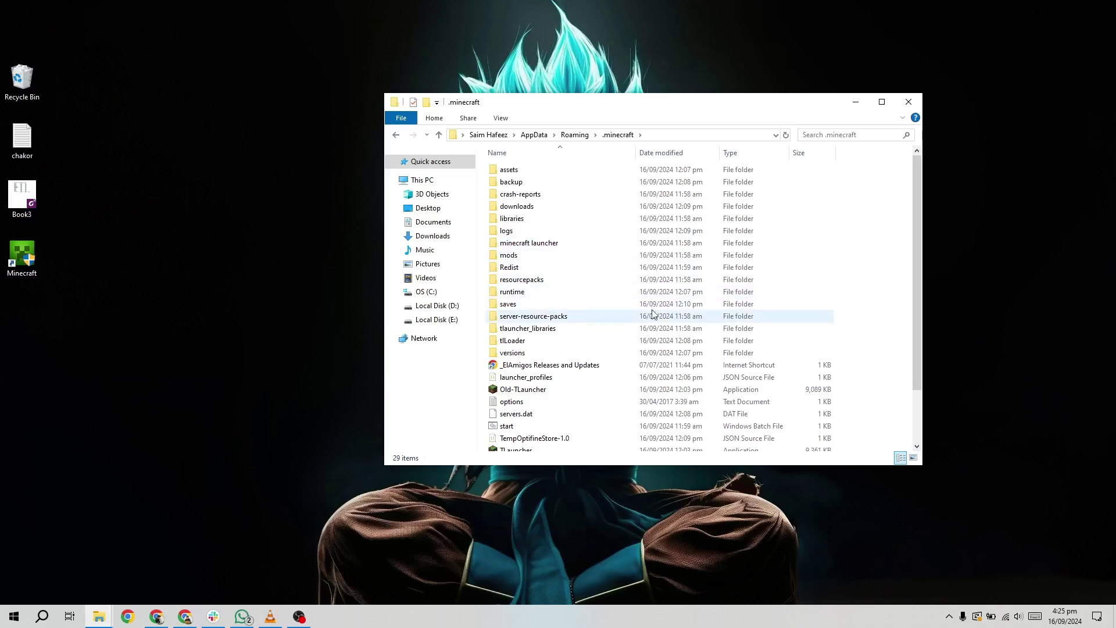
click(530, 312)
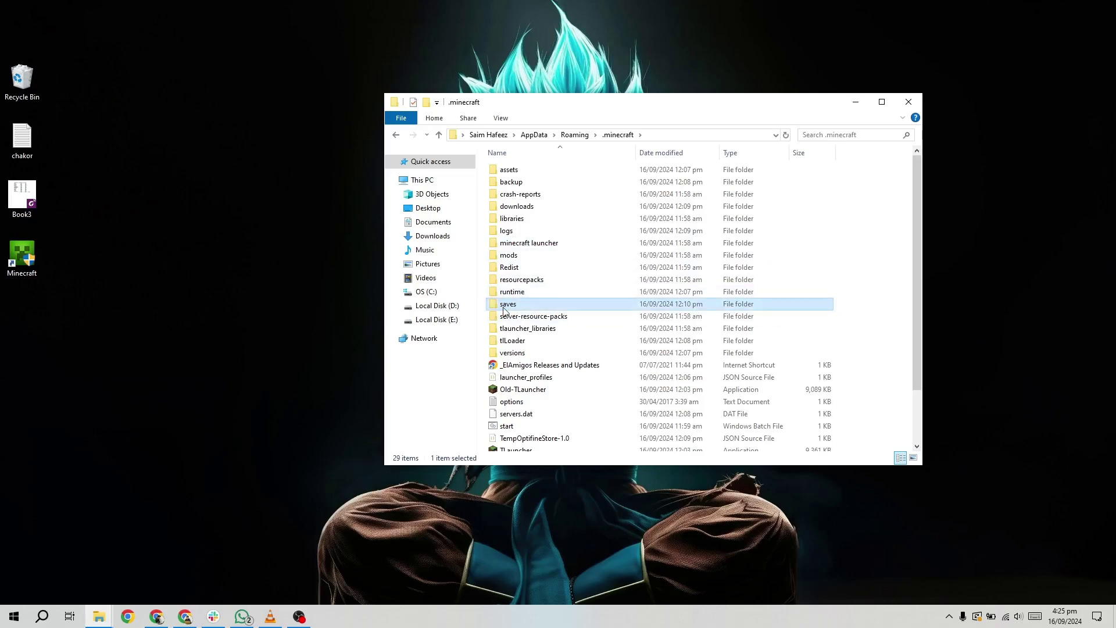
Open the saves folder showing both world folders.
double_click(538, 311)
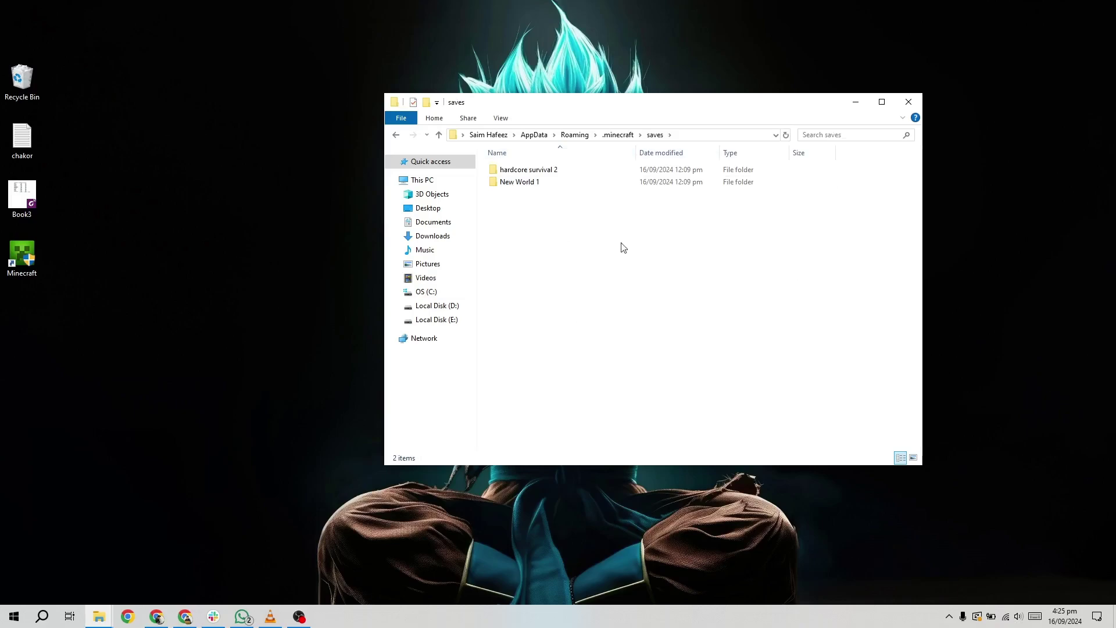
drag(544, 304, 741, 156)
click(537, 227)
Copy the hardcore survival 2 world folder.
click(533, 172)
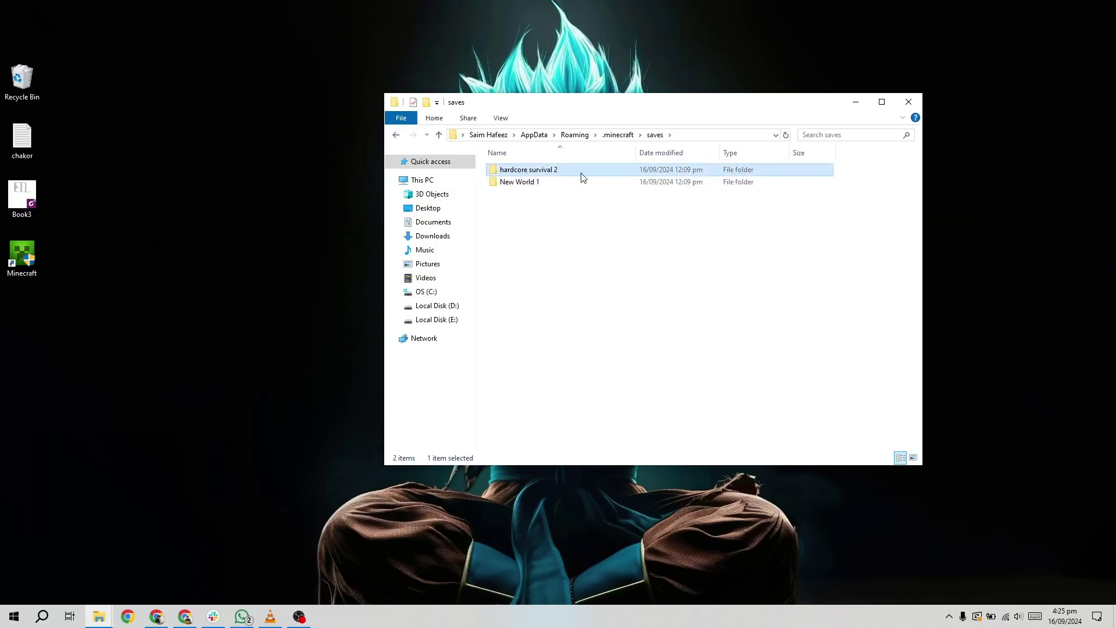
right_click(530, 173)
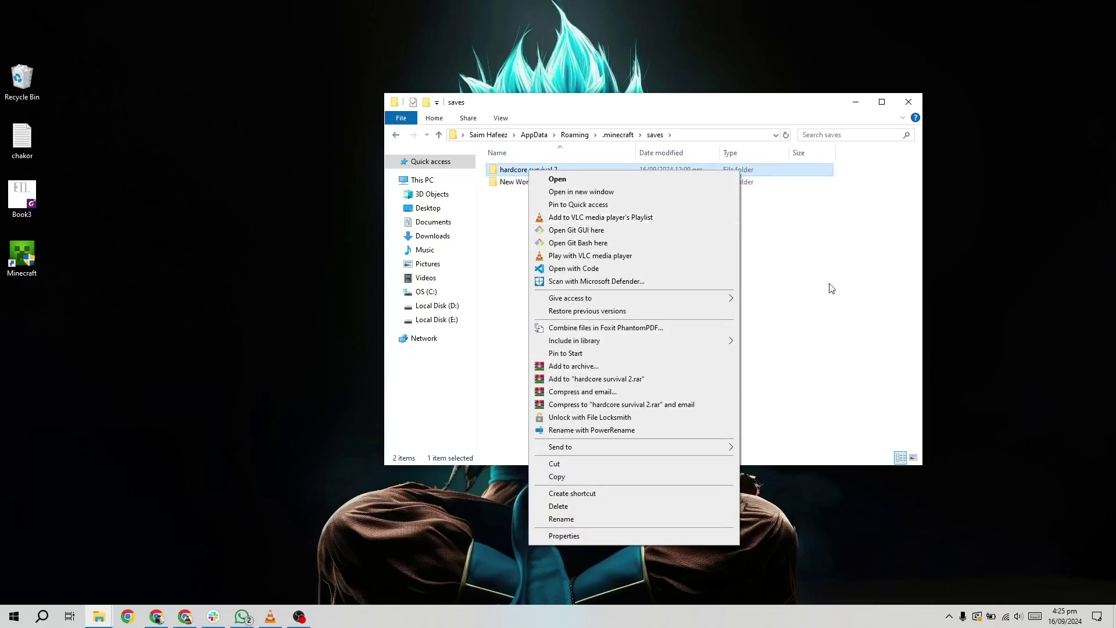
click(802, 271)
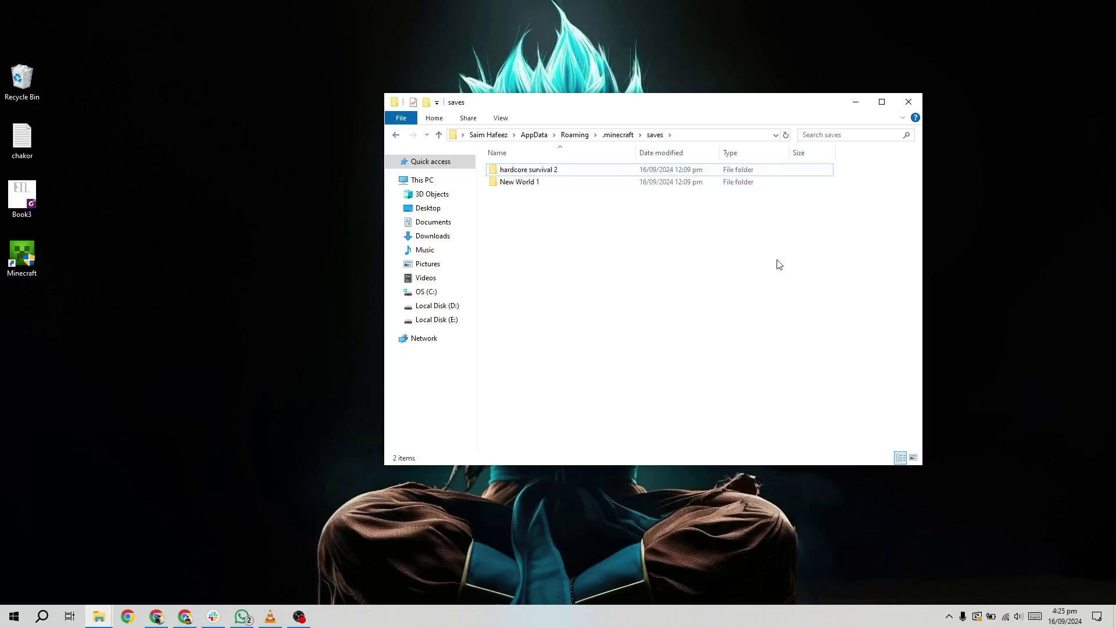
click(586, 175)
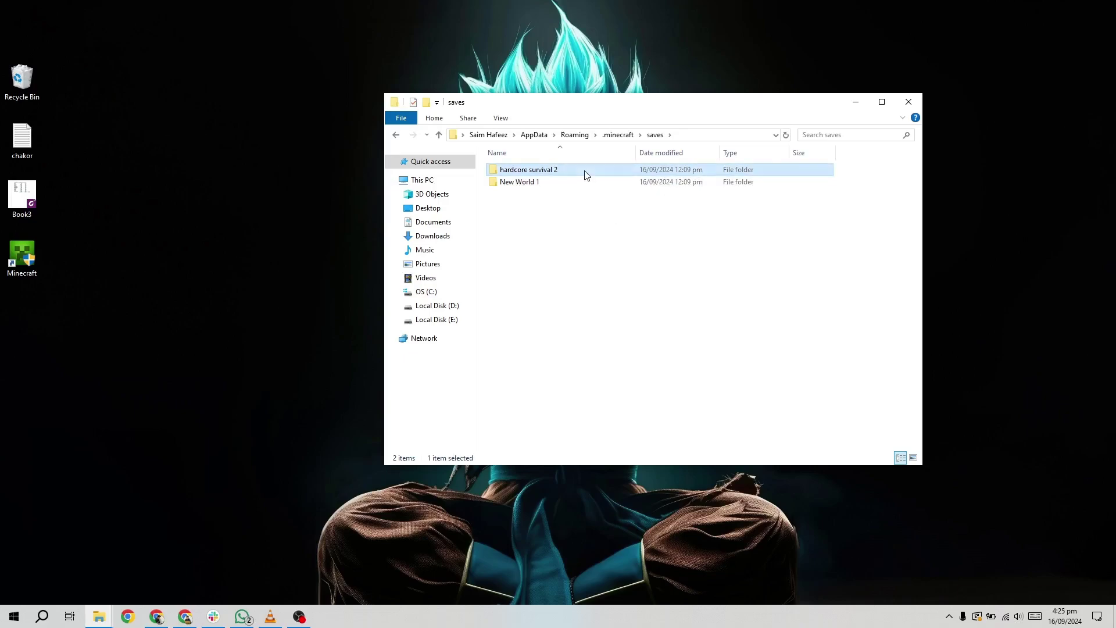
right_click(555, 171)
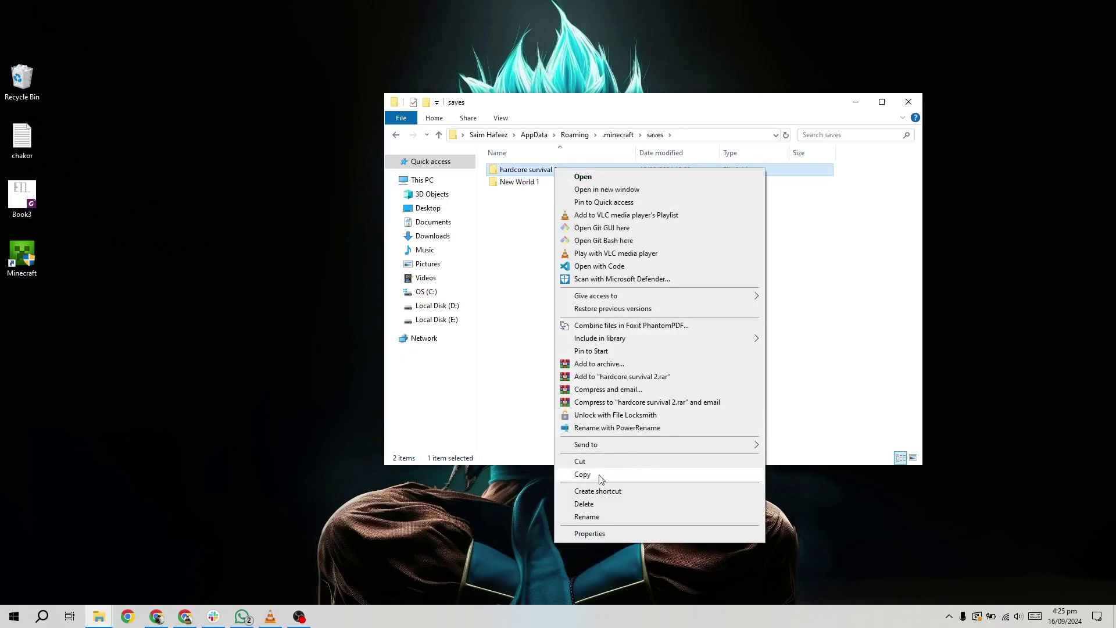
click(599, 475)
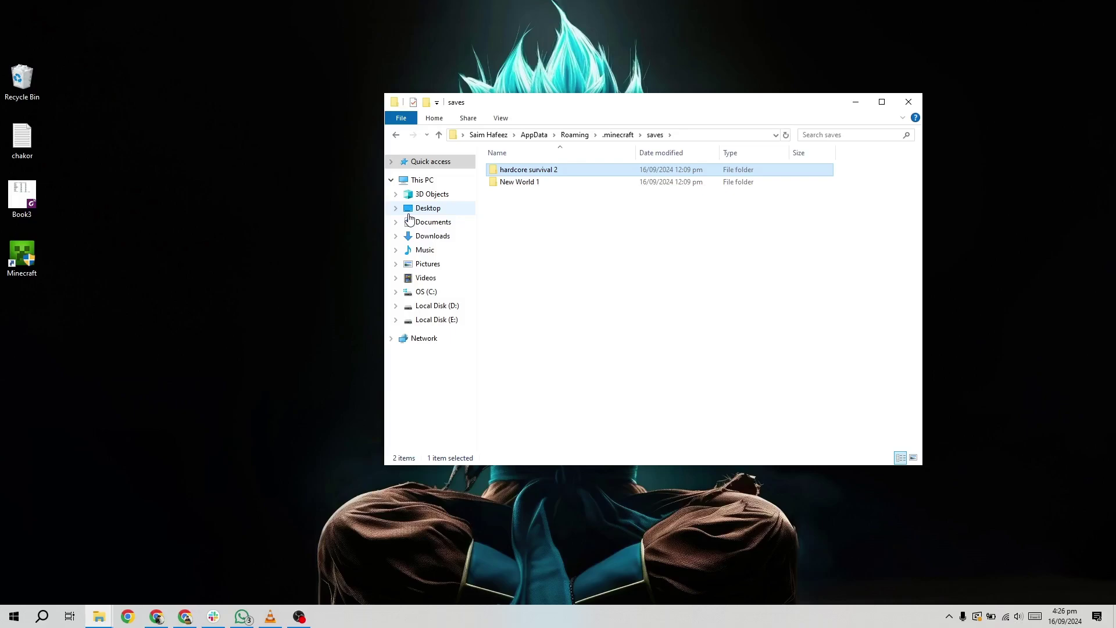
Compress hardcore survival 2 into a zip archive named 'hardcore survival 2'.
right_click(525, 176)
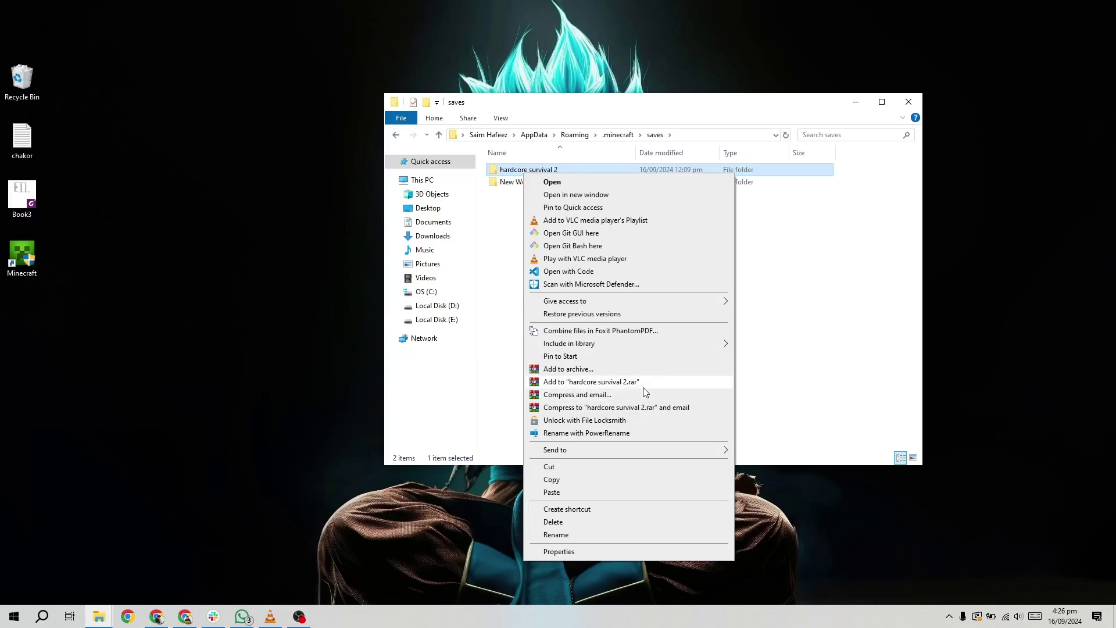
mouse_move(640, 451)
click(815, 463)
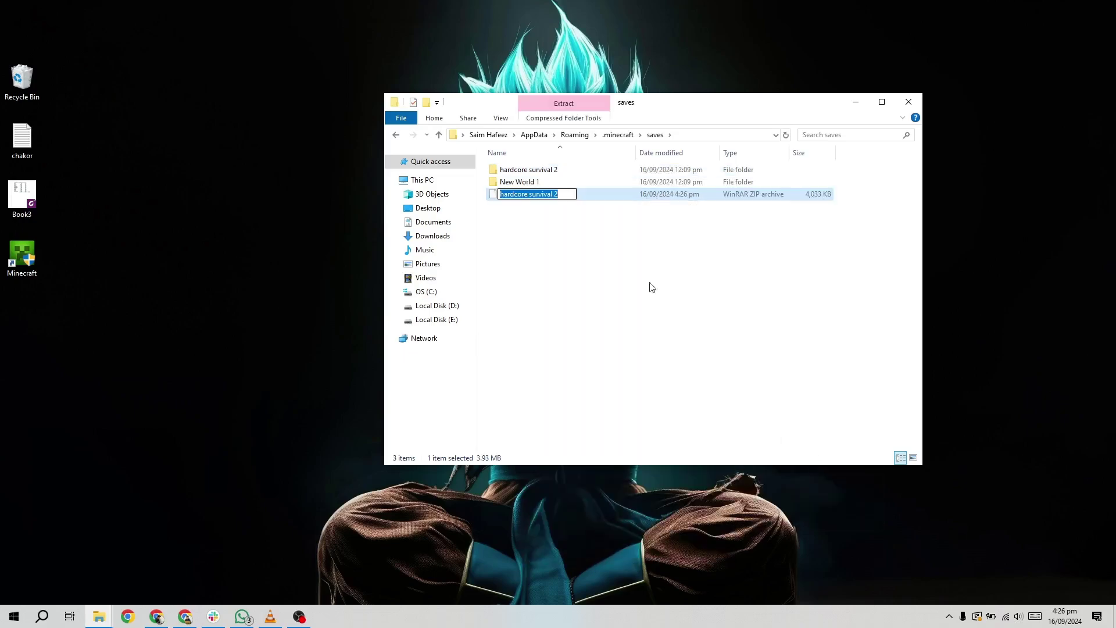
key(Return)
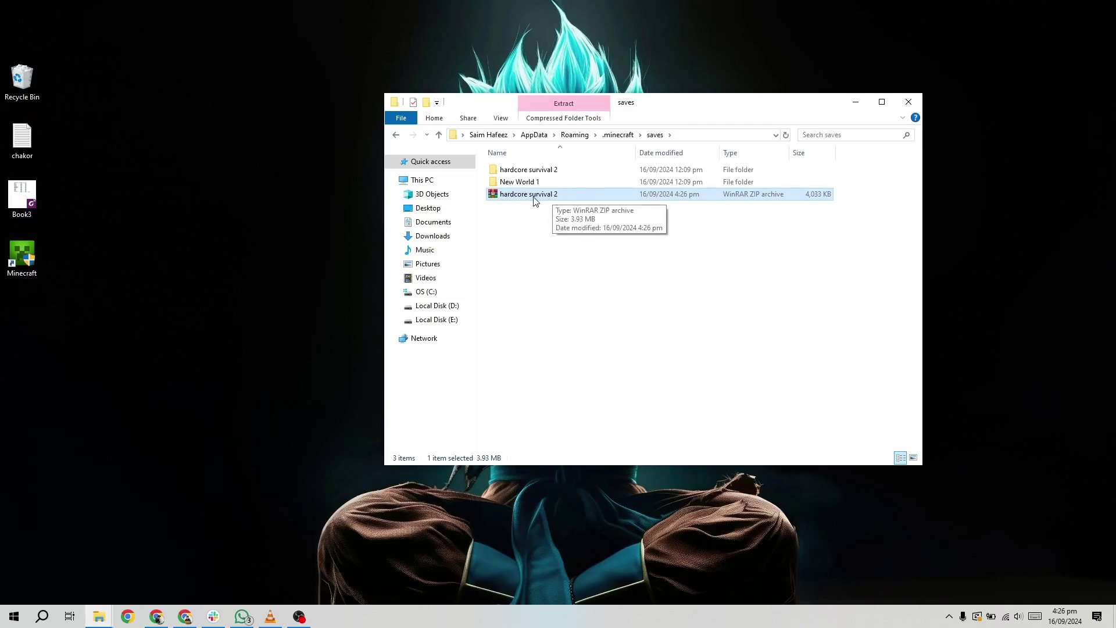
Copy the hardcore survival 2 world and clear the selection.
right_click(534, 170)
click(594, 478)
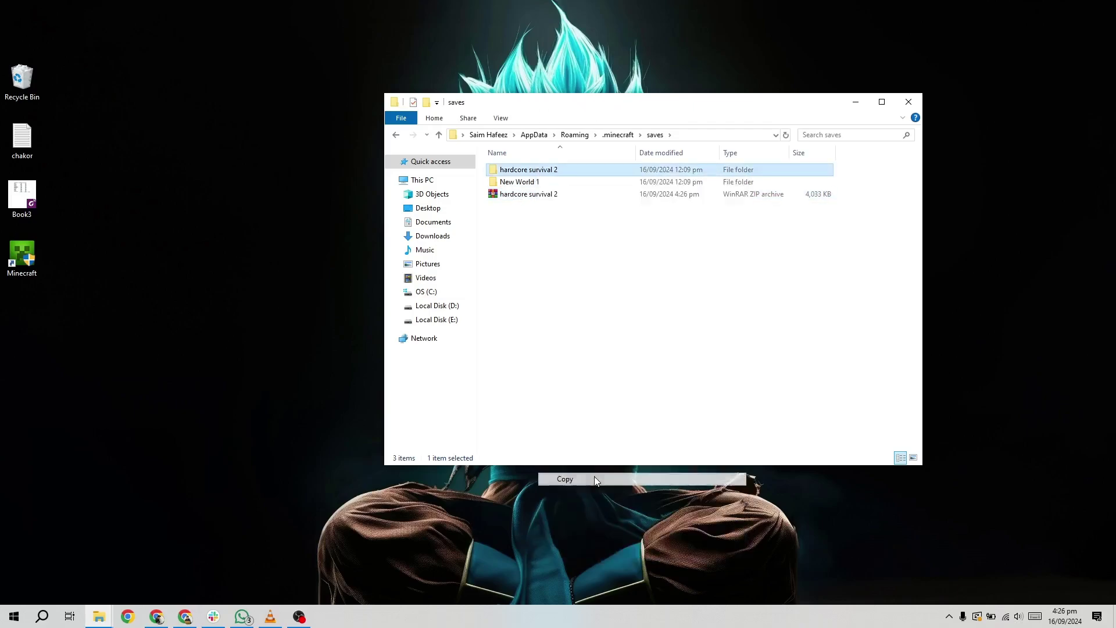
click(541, 319)
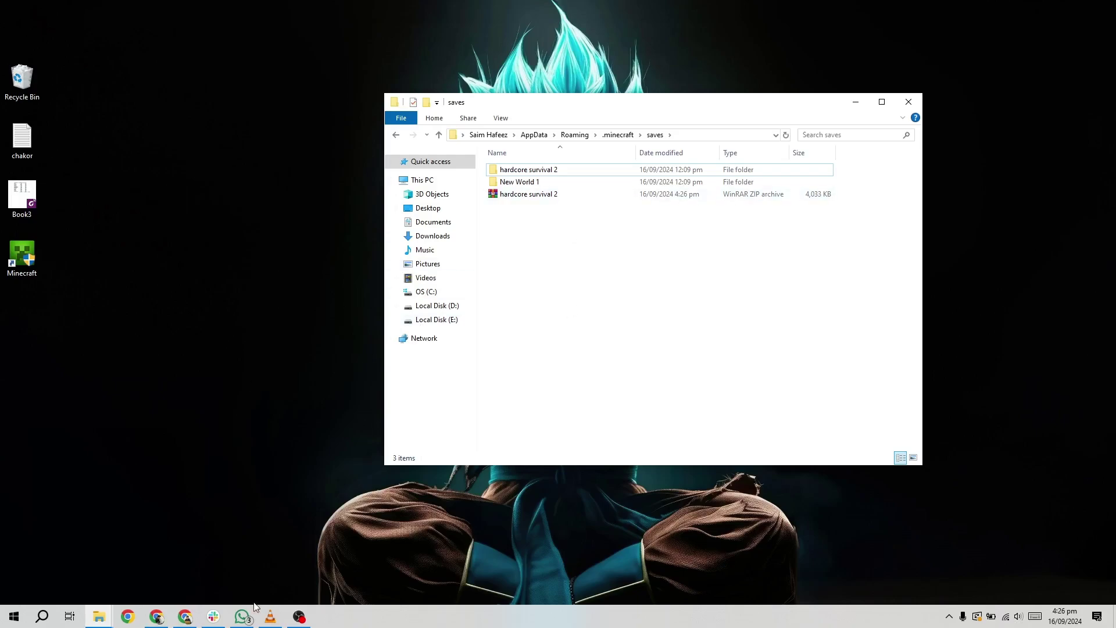
Minimize Explorer, reopen %appdata% from Run, and enter the .minecraft folder.
click(575, 134)
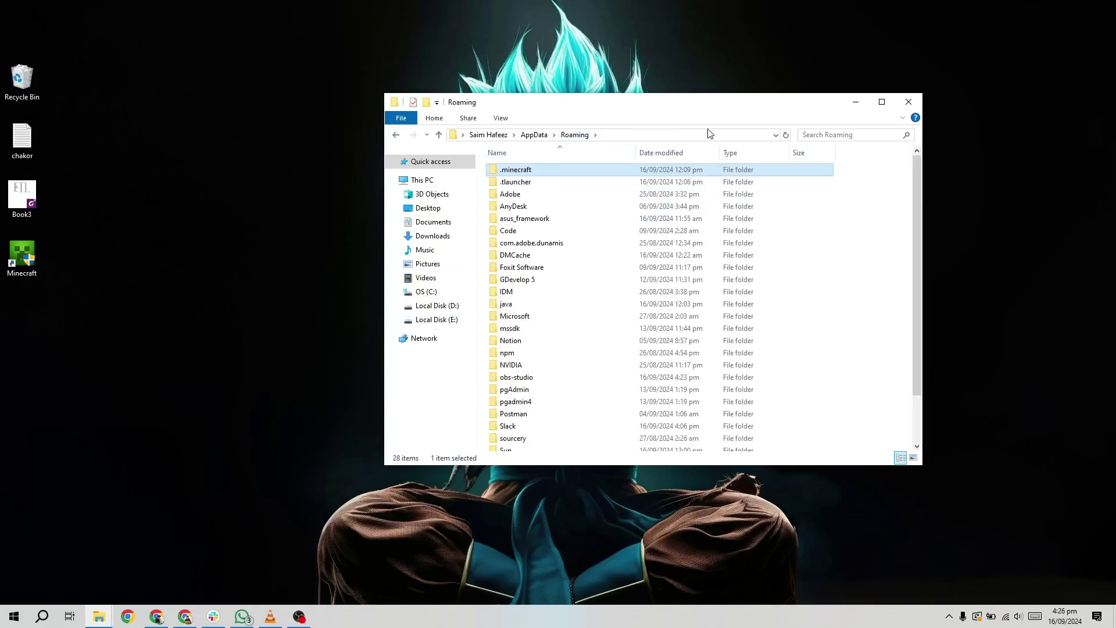
click(856, 102)
key(super+r)
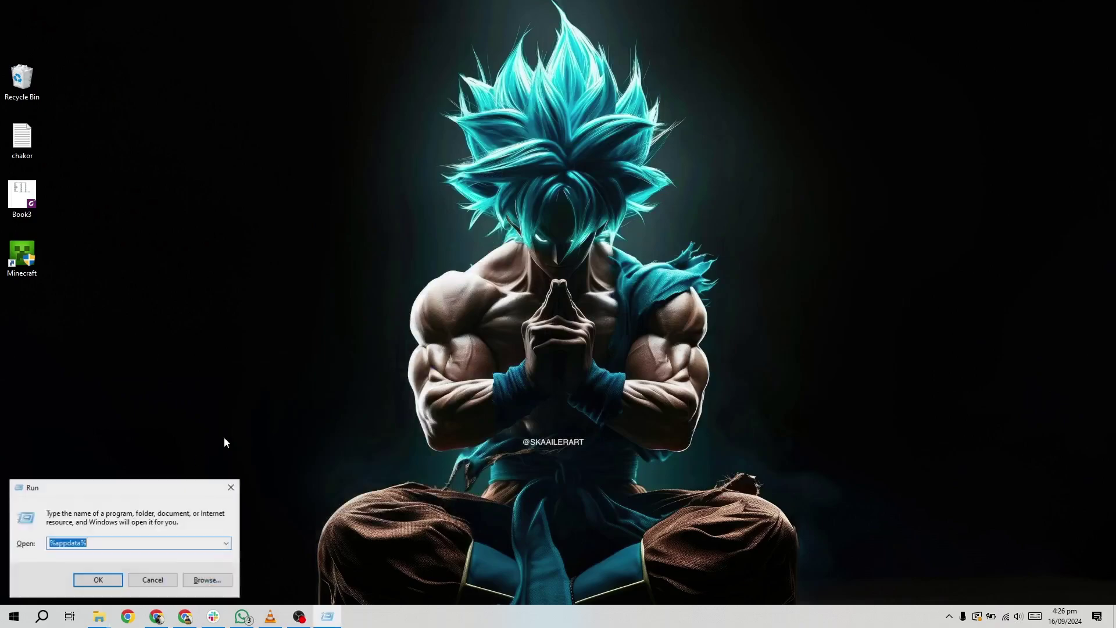
click(103, 577)
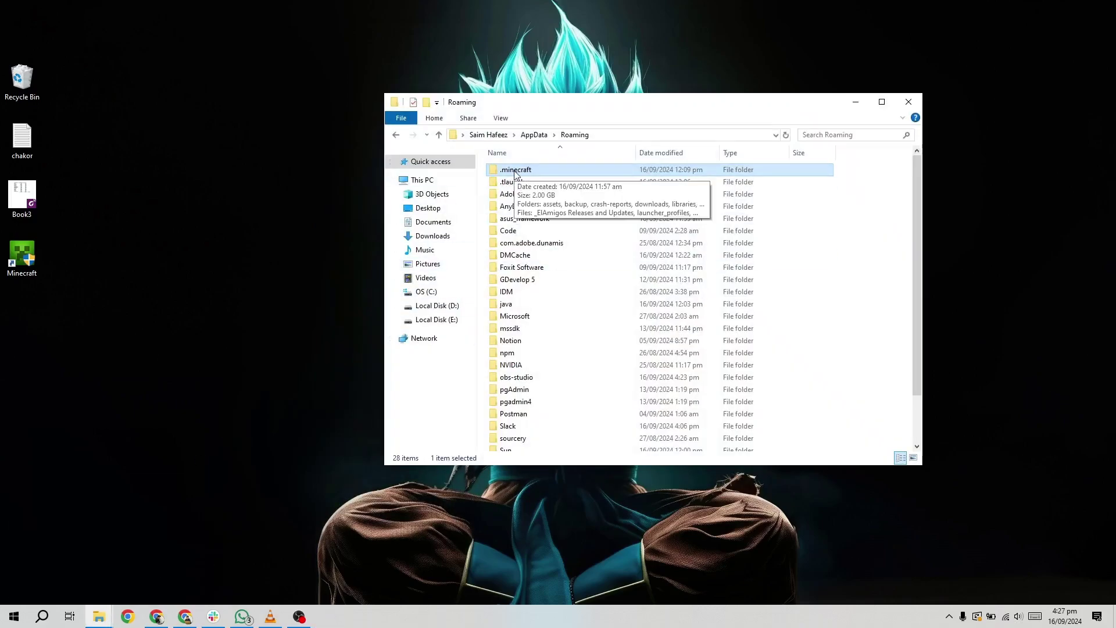
double_click(515, 171)
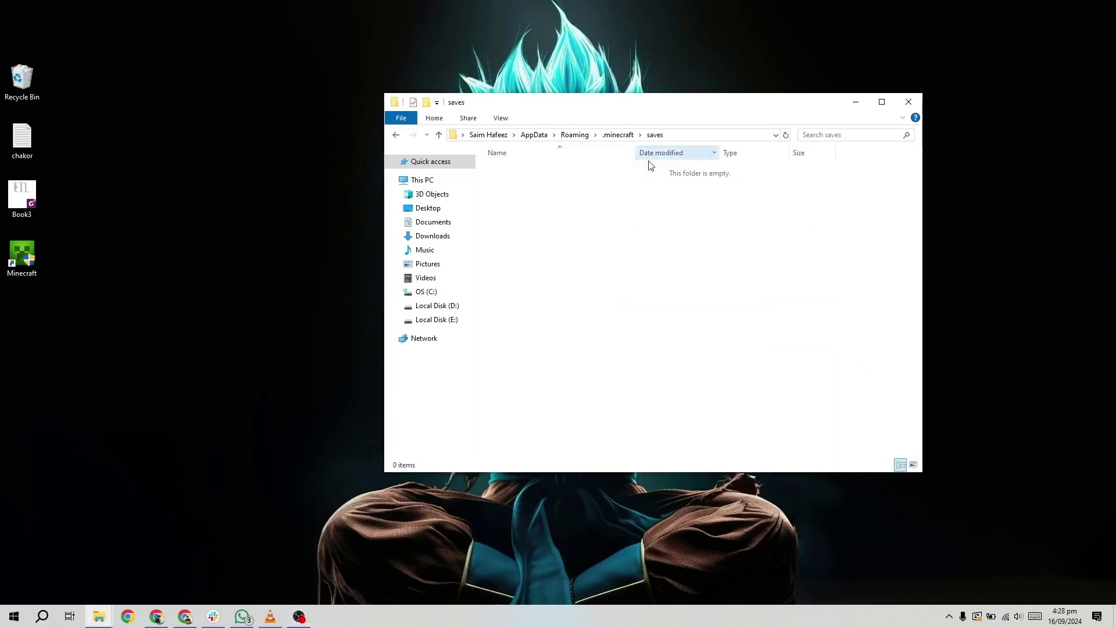
Paste the zipped hardcore survival 2 world into the empty saves folder.
right_click(563, 205)
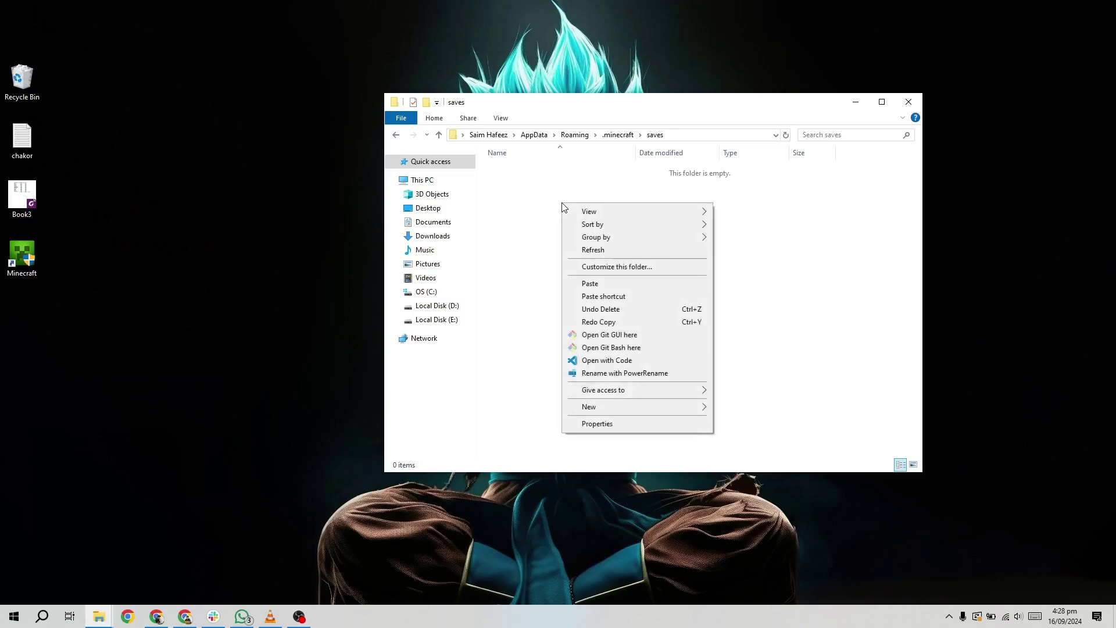
click(606, 284)
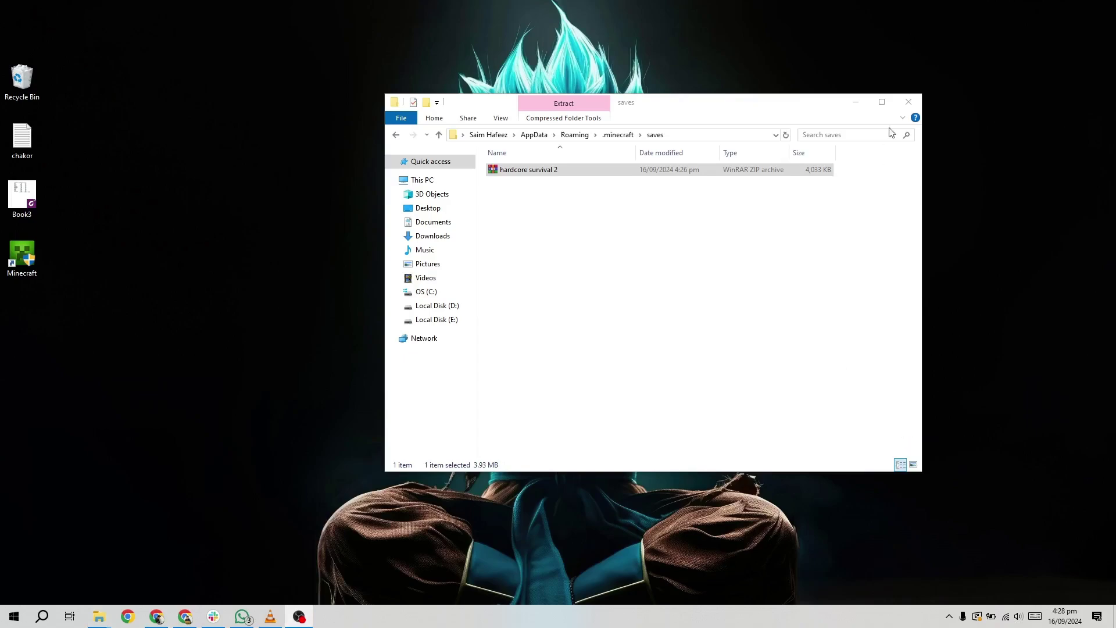
click(855, 124)
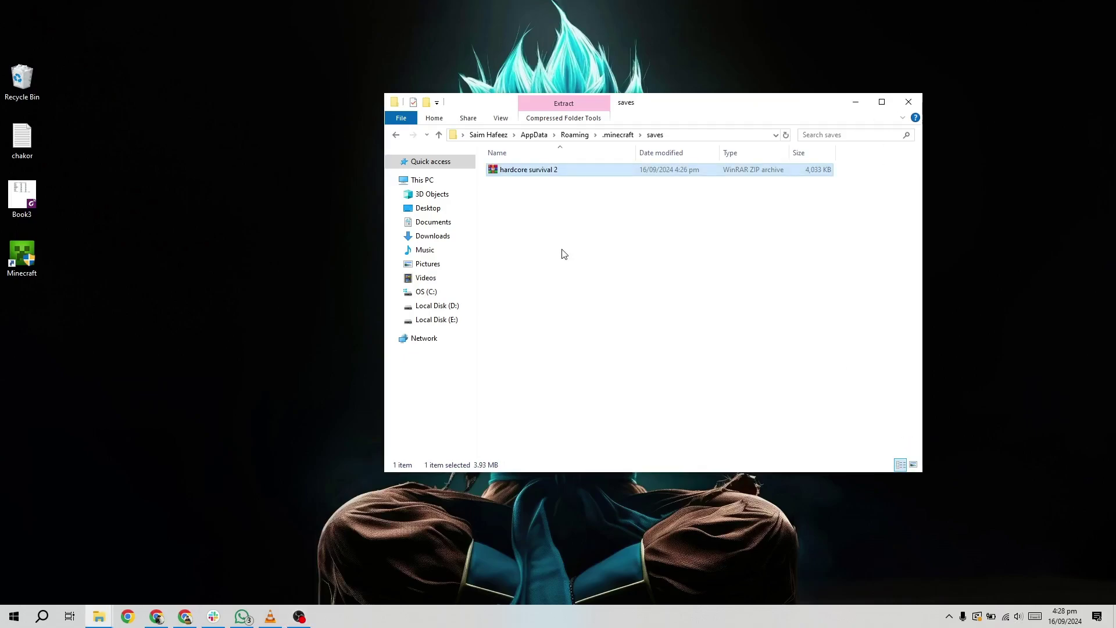
Extract the zip here and check the extracted hardcore survival 2 folder.
right_click(549, 173)
click(622, 236)
click(563, 169)
double_click(618, 172)
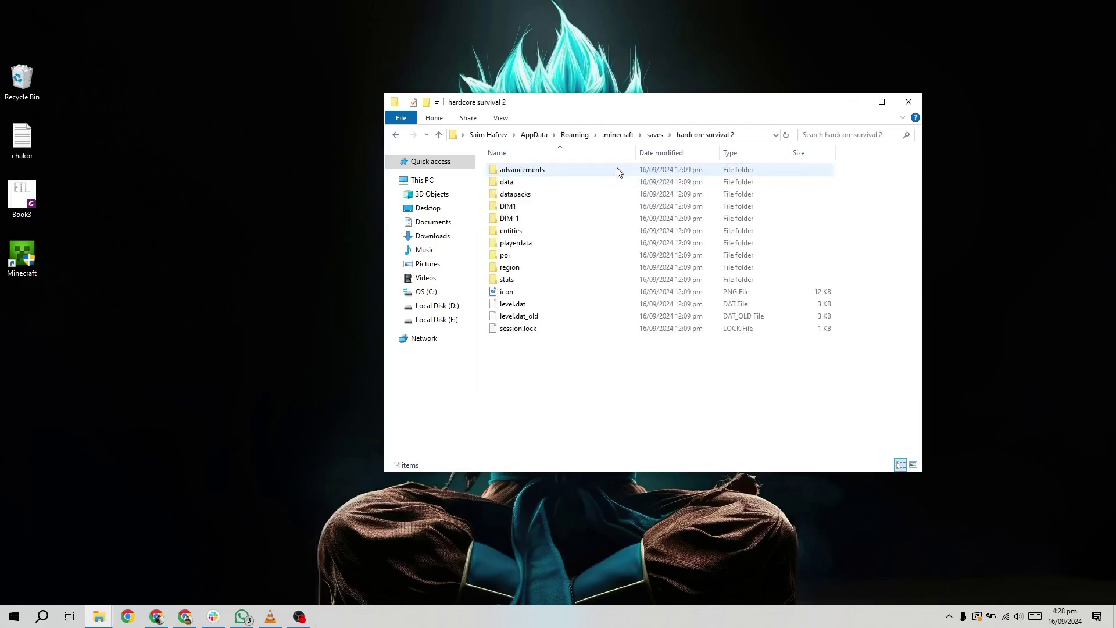
key(alt+Left)
Delete the leftover zip archive from saves.
click(573, 182)
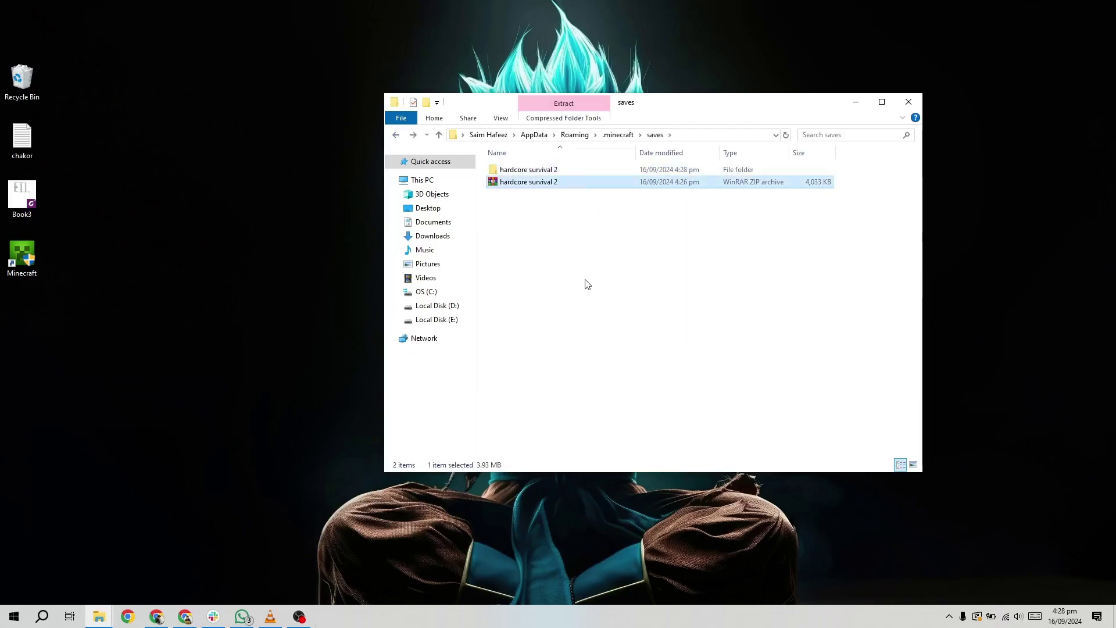
key(Delete)
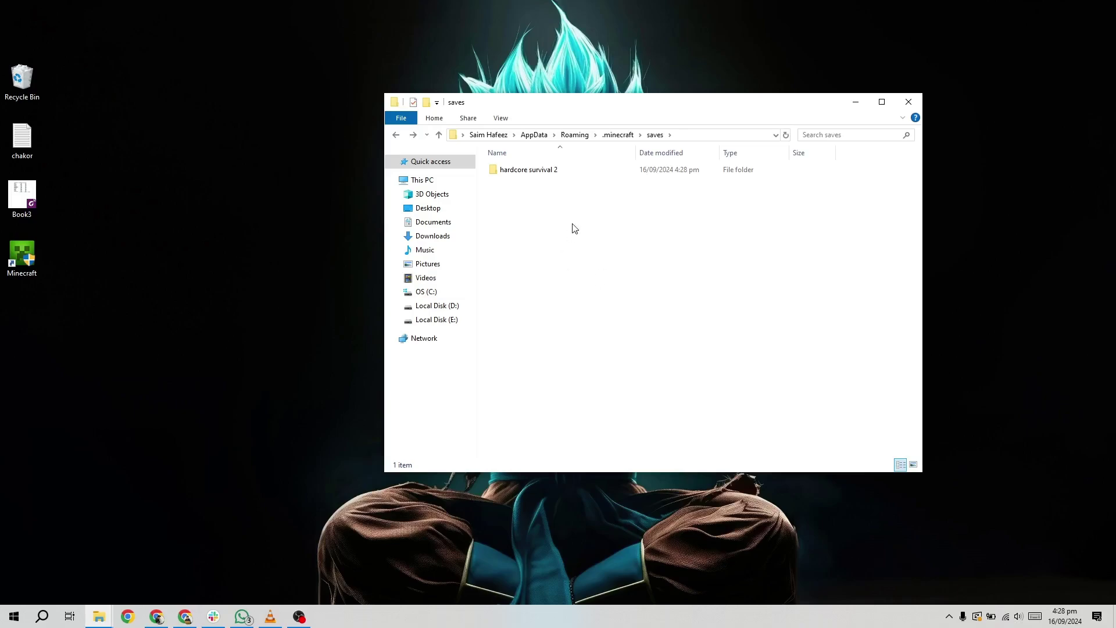
click(299, 617)
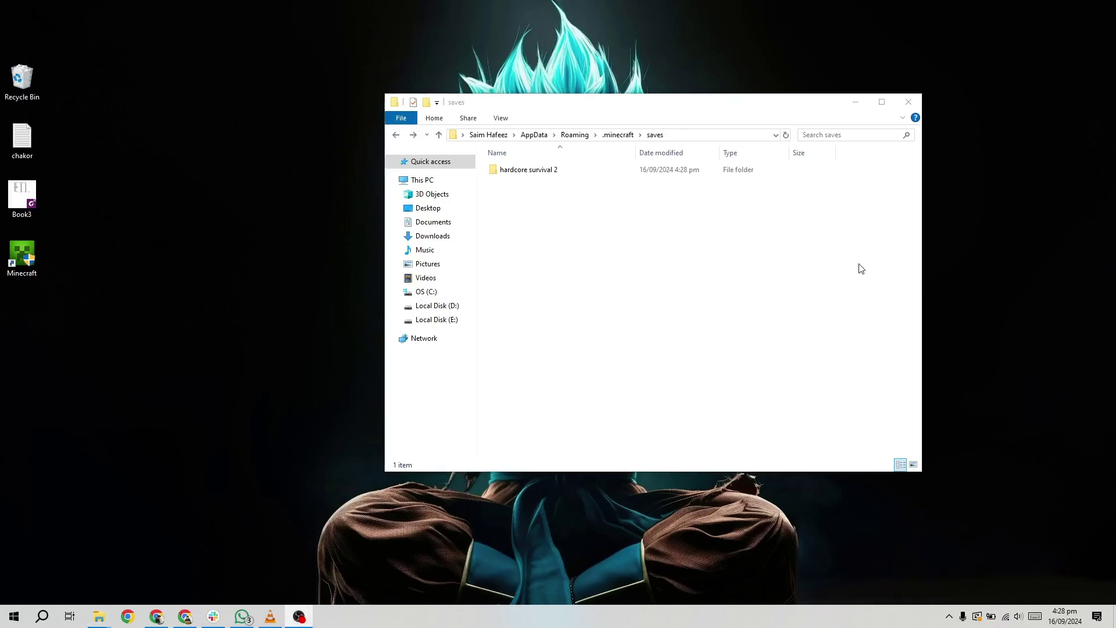
Load New World 1 from Minecraft's Singleplayer world list.
click(327, 616)
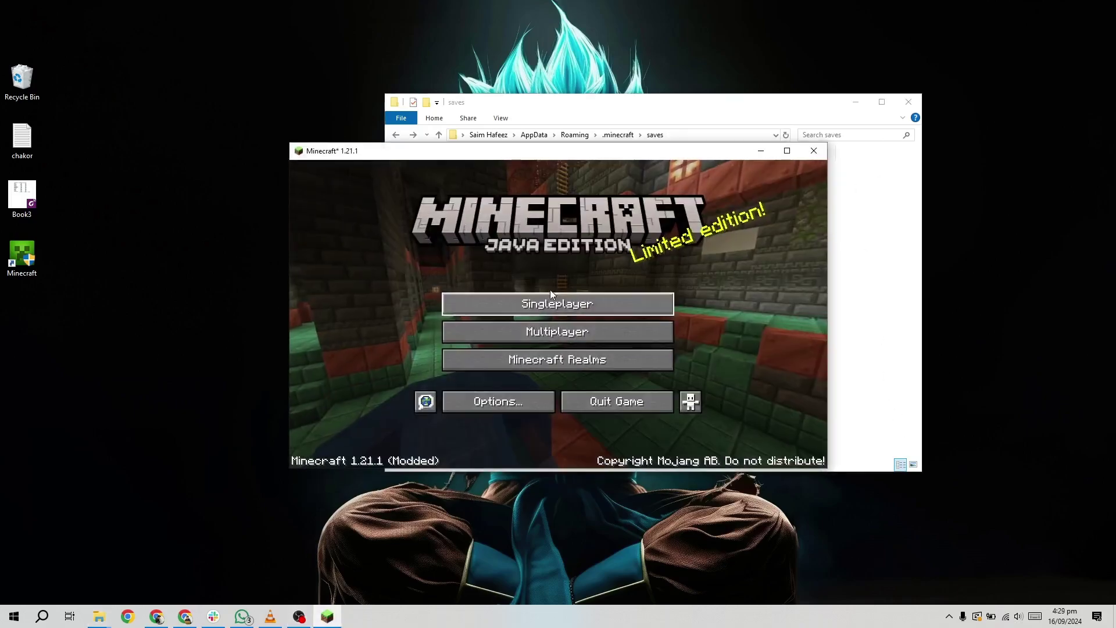
click(580, 303)
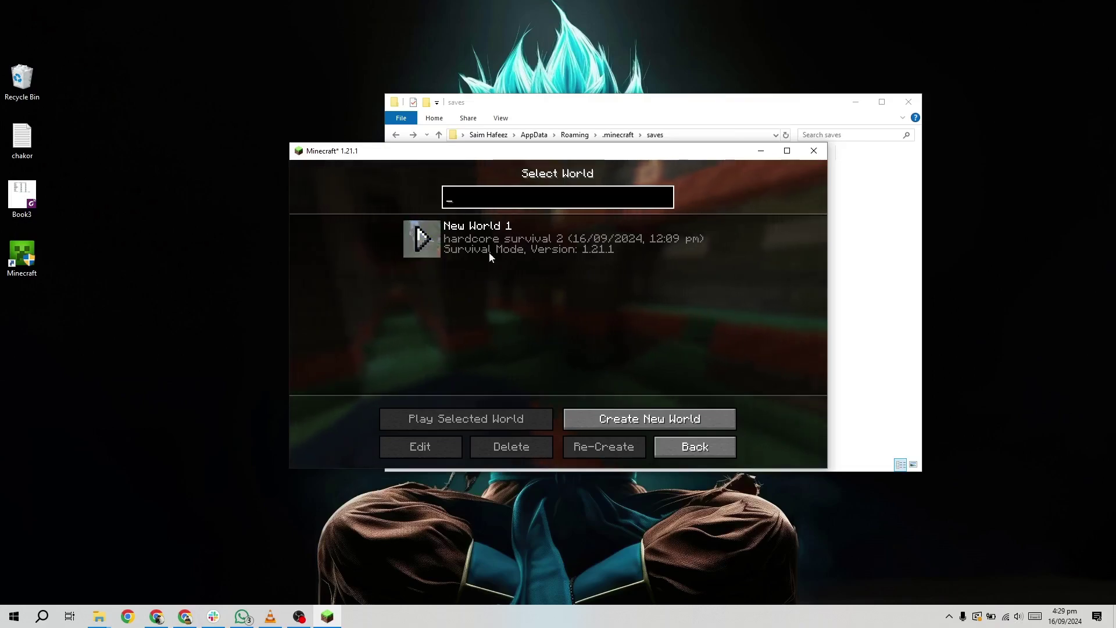
click(502, 241)
click(460, 420)
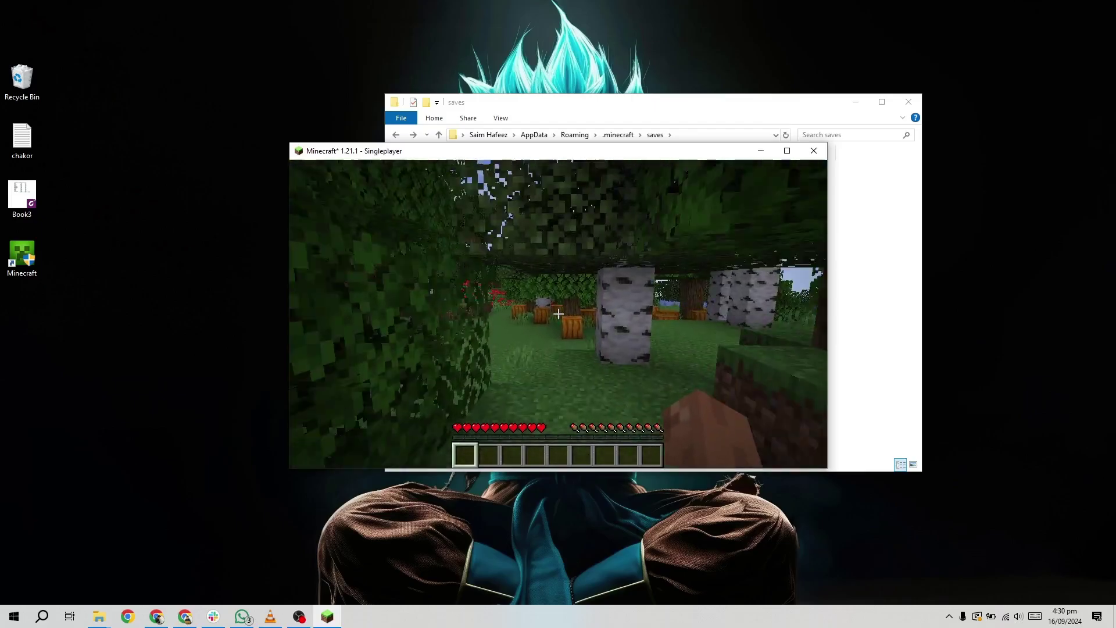
Walk to an oak tree and break its trunk for a few logs.
key(w)
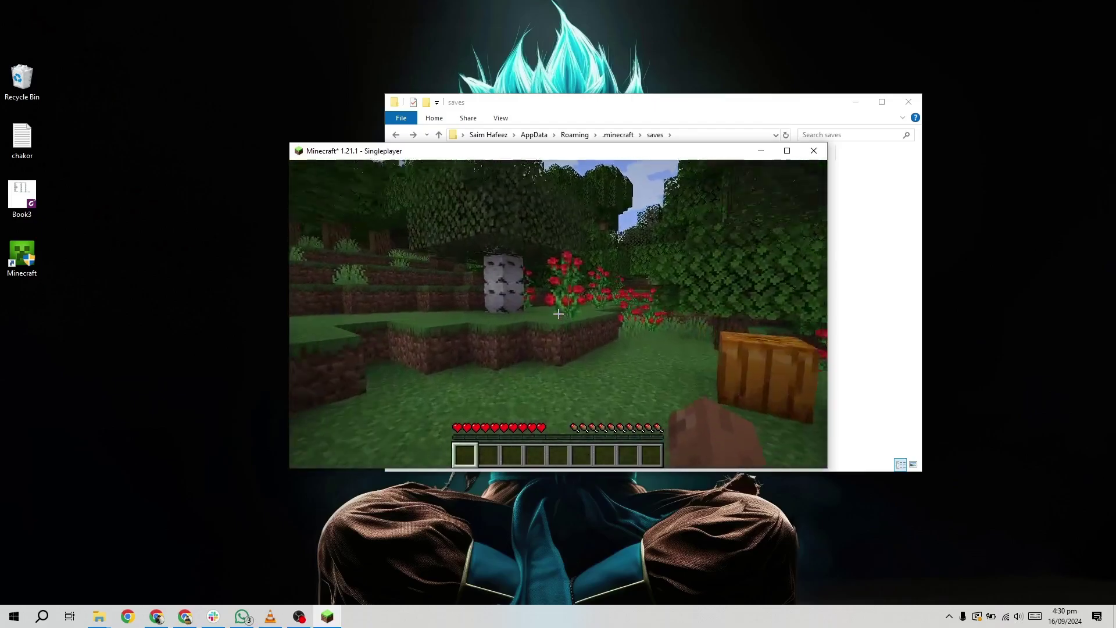
key(w)
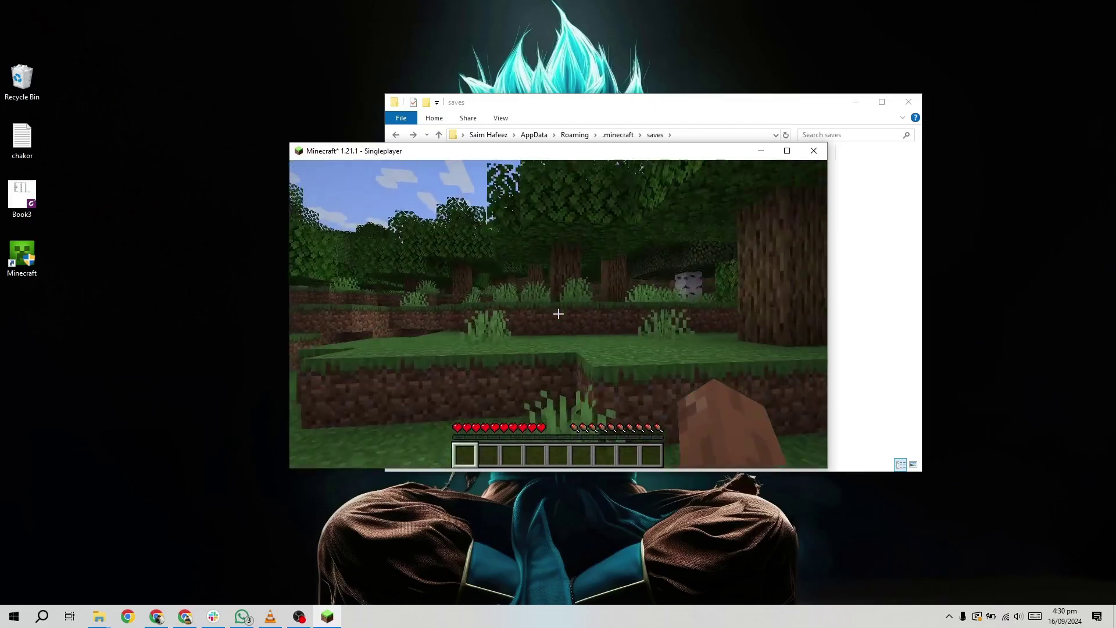
key(w)
click(558, 314)
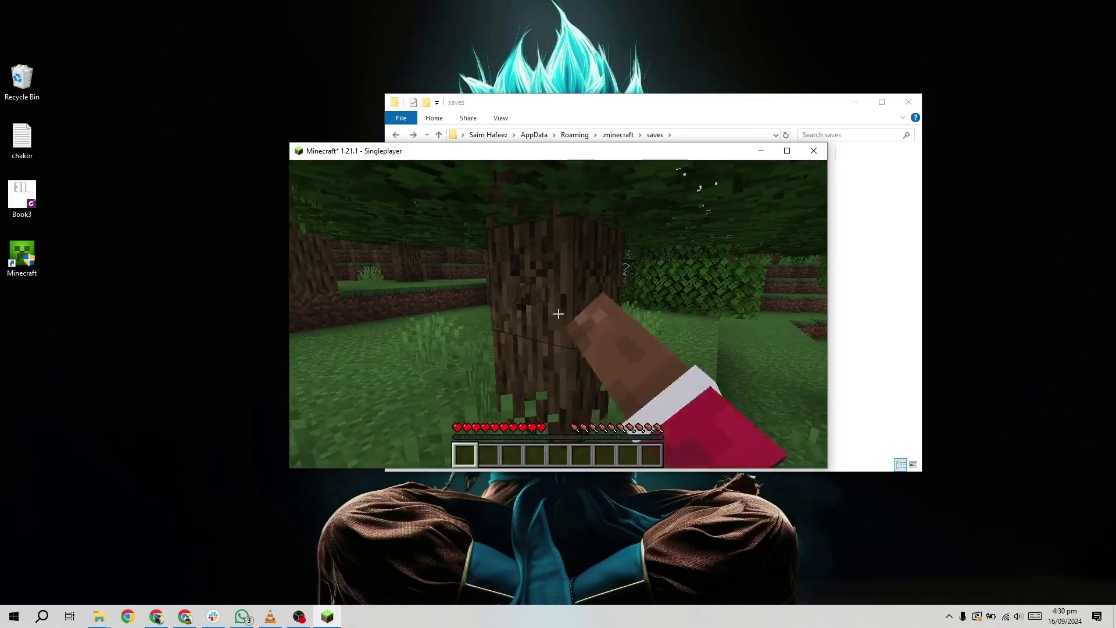
click(558, 314)
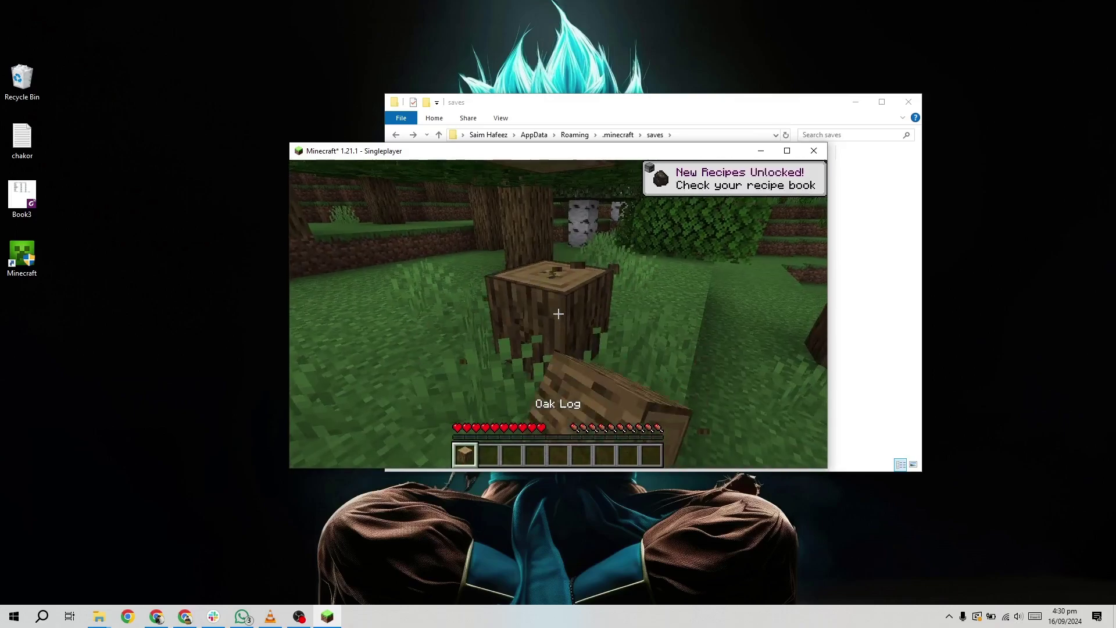
click(559, 314)
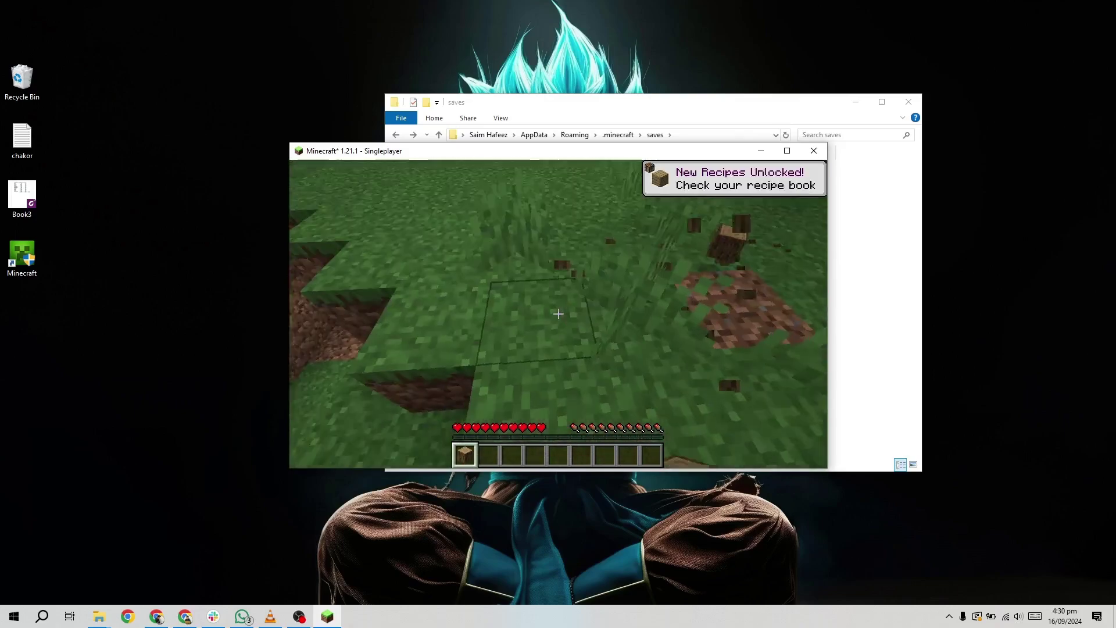
Check the inventory, then pause the game to the Game Menu.
key(e)
key(e)
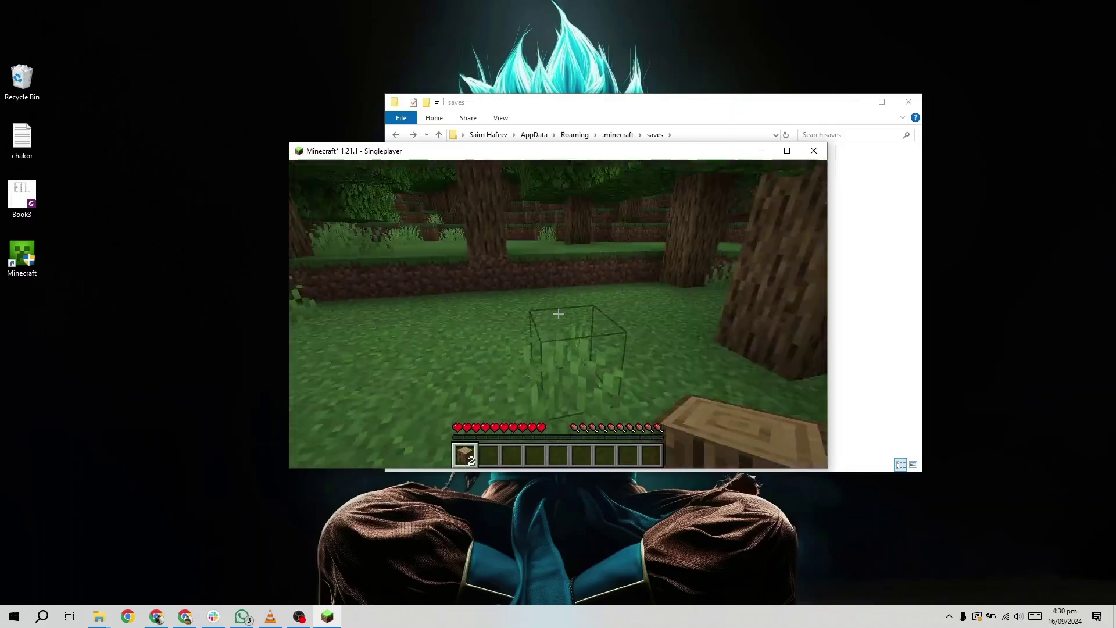
key(Escape)
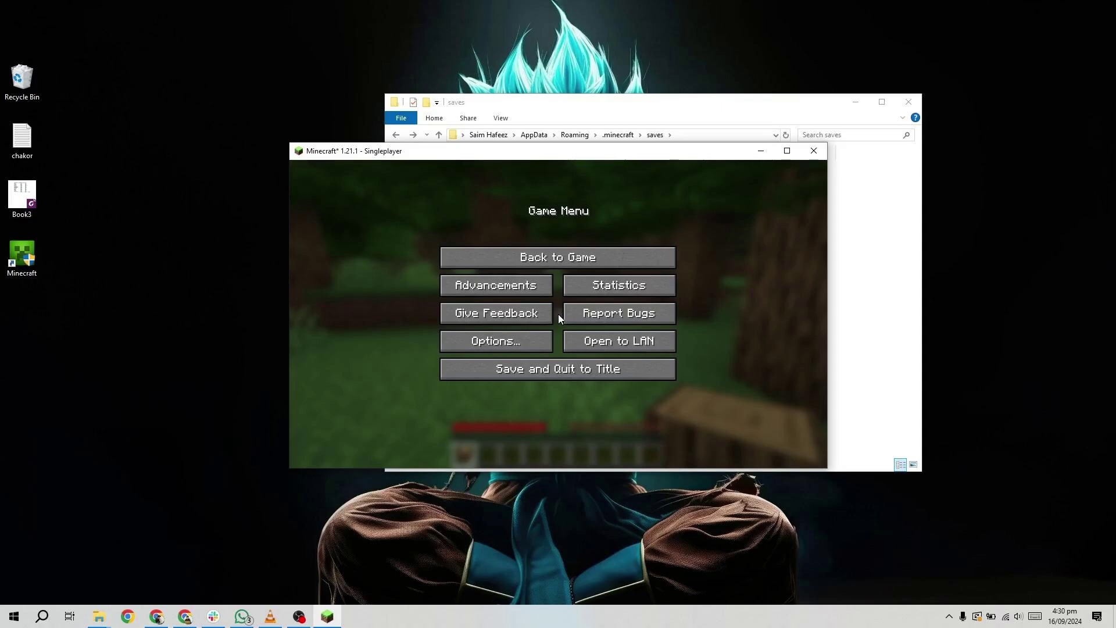
key(alt+Tab)
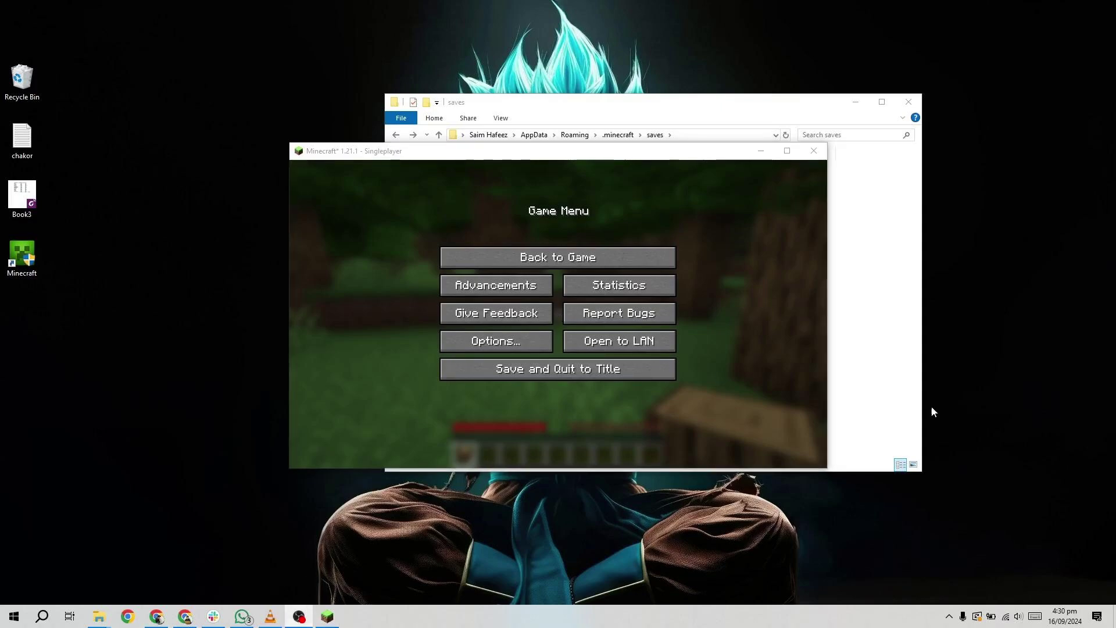